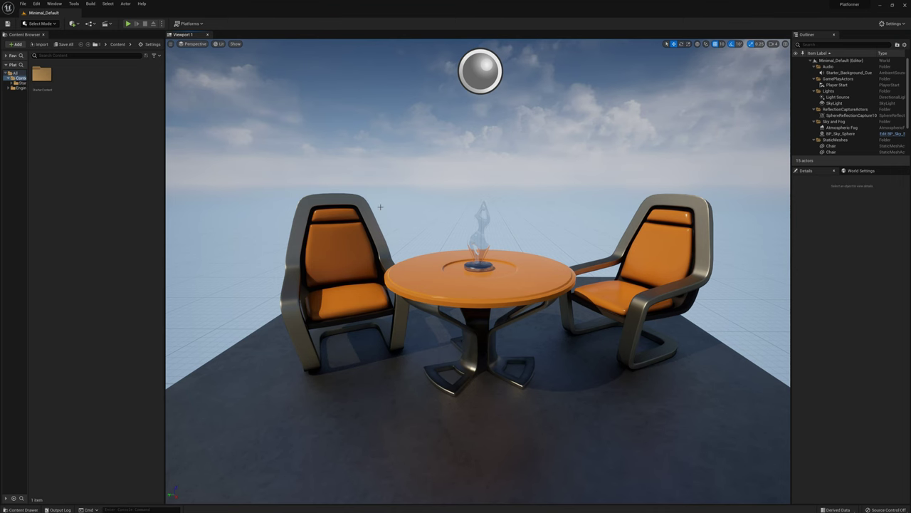
# Create a new level from the Empty Level template
pyautogui.press('s')
pyautogui.moveTo(447, 254); pyautogui.dragTo(378, 286, button='right')
pyautogui.click(475, 308)
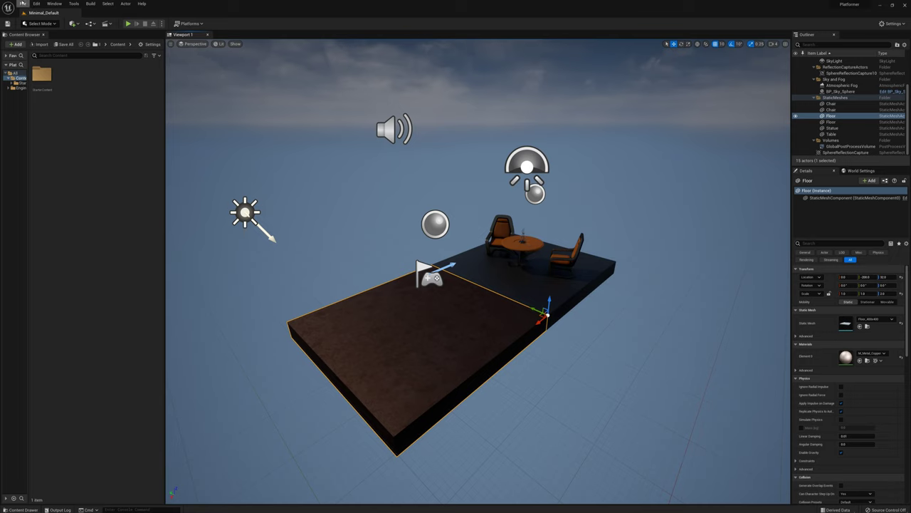
pyautogui.click(22, 4)
pyautogui.click(40, 20)
pyautogui.click(494, 224)
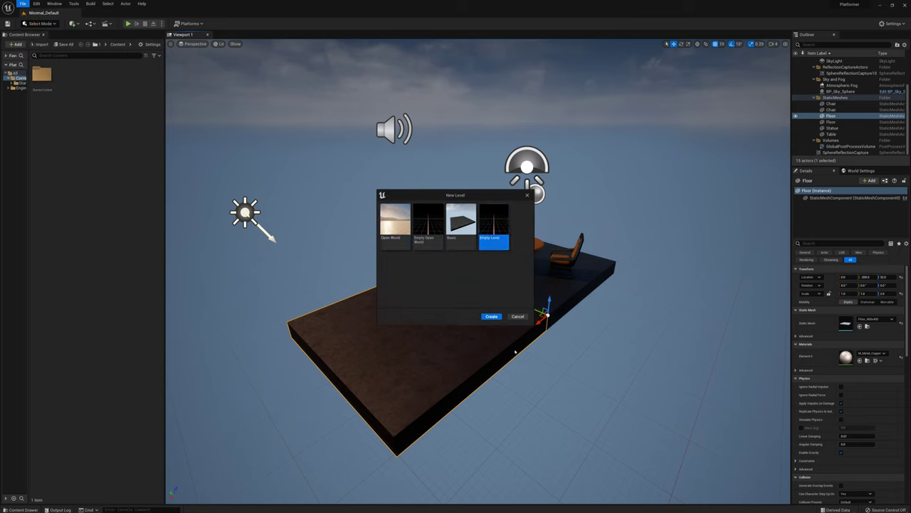
pyautogui.click(491, 316)
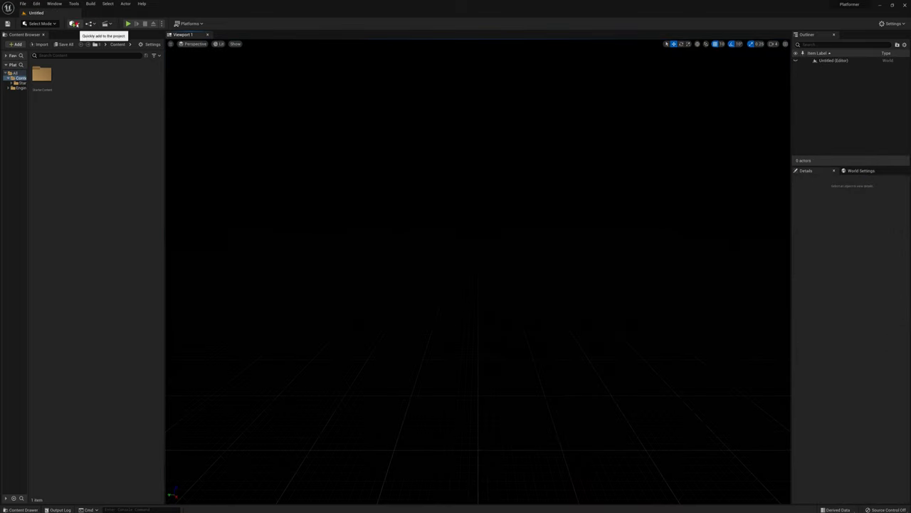
# Add a Directional Light to the empty level
pyautogui.click(73, 23)
pyautogui.moveTo(98, 82)
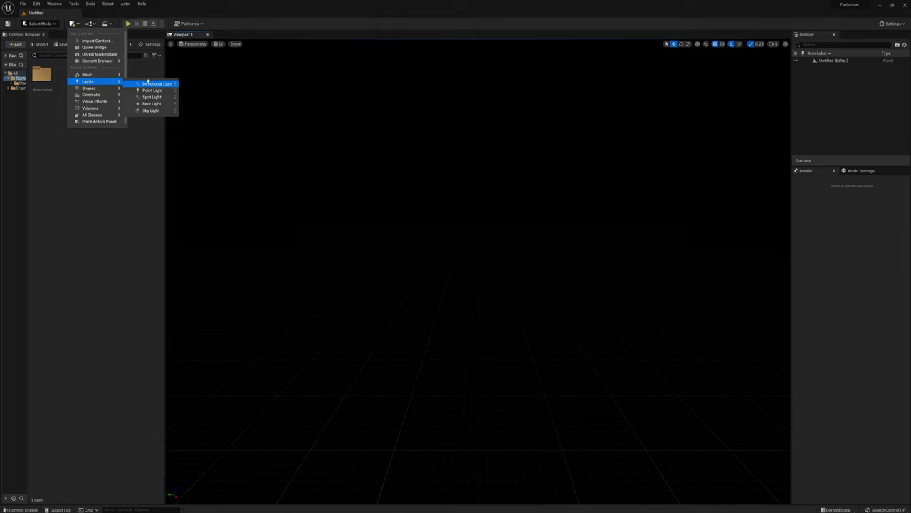
pyautogui.click(150, 84)
pyautogui.moveTo(530, 228)
pyautogui.mouseDown(button='right')
pyautogui.moveTo(605, 238)
pyautogui.moveTo(520, 226)
pyautogui.mouseUp(button='right')
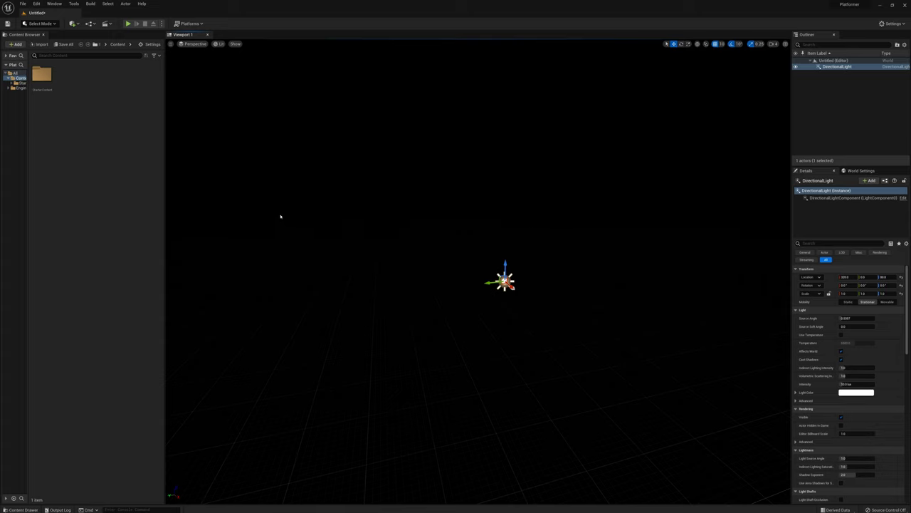
# Find the BP_Sky_Sphere blueprint in the Engine content by searching for "bp_sky" and place it in the level
pyautogui.click(19, 88)
pyautogui.moveTo(27, 105); pyautogui.dragTo(45, 105)
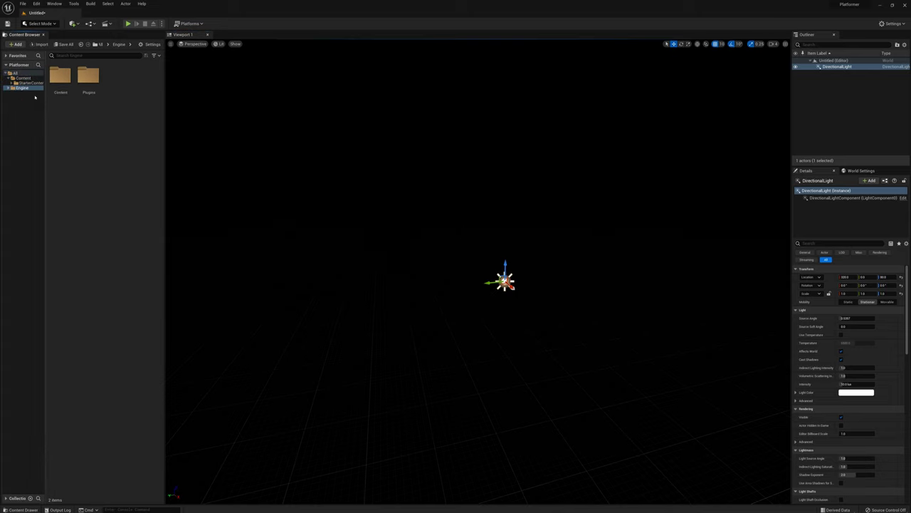
pyautogui.click(150, 45)
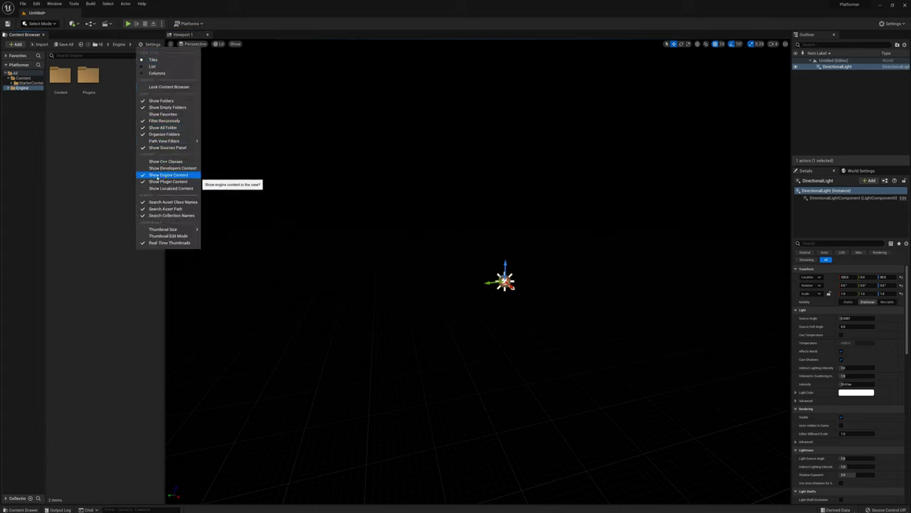
pyautogui.click(73, 56)
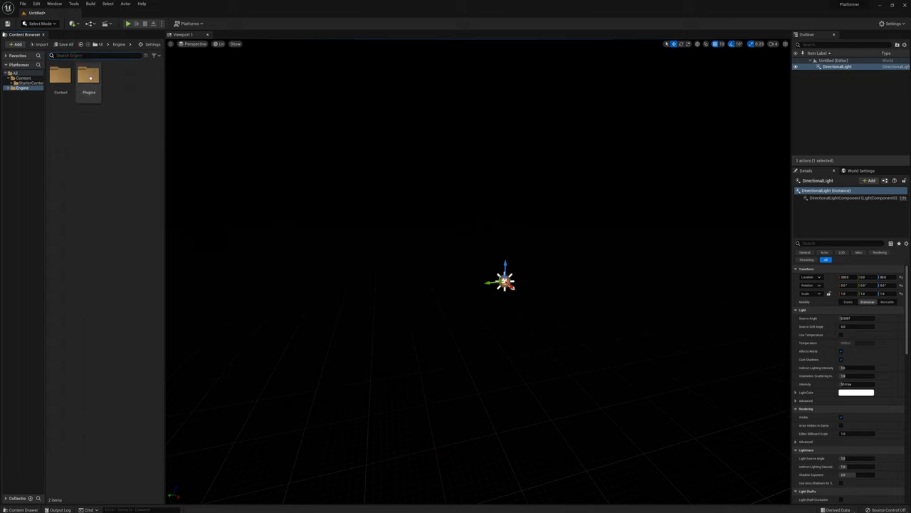
pyautogui.write('bp_sky')
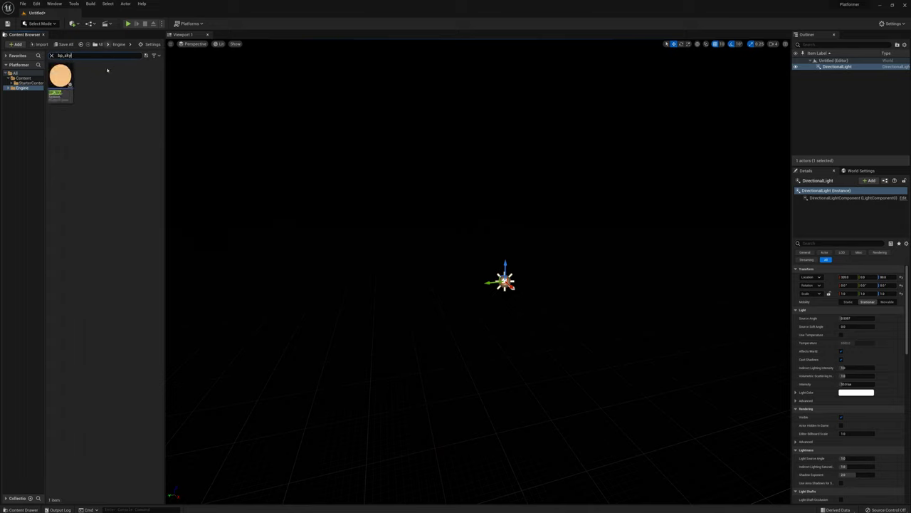
pyautogui.moveTo(60, 80); pyautogui.dragTo(406, 178)
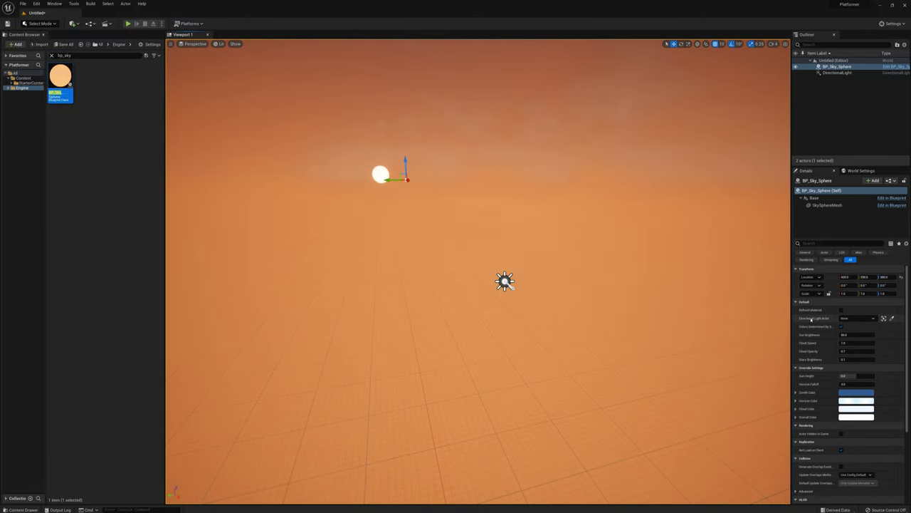
# Assign the DirectionalLight as the sky sphere's Directional Light Actor
pyautogui.click(851, 321)
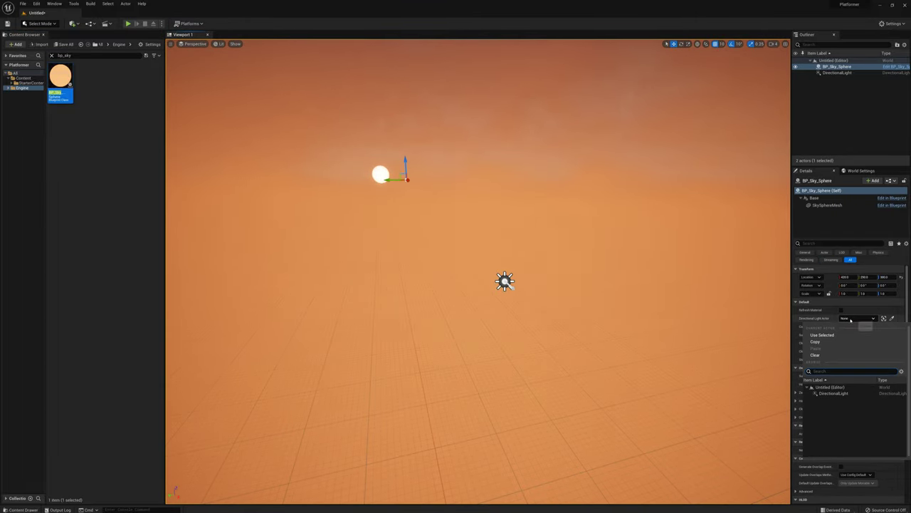
pyautogui.click(834, 391)
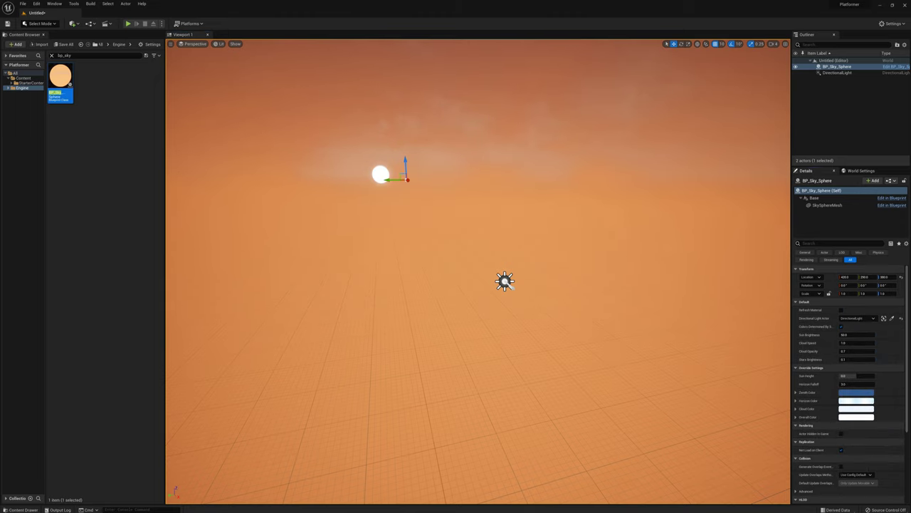
pyautogui.moveTo(552, 194); pyautogui.dragTo(513, 155, button='right')
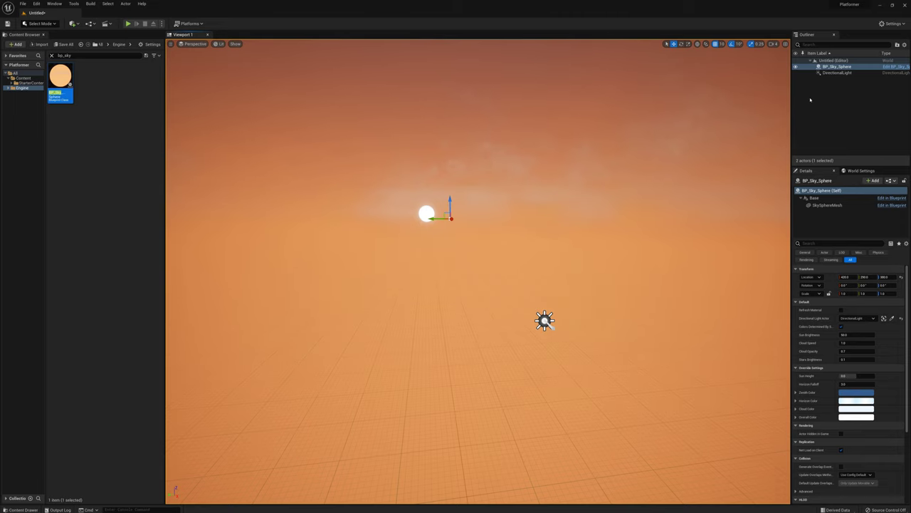
# Set the directional light's Y rotation to 90° and refresh the sky sphere's material to get a night sky
pyautogui.click(842, 73)
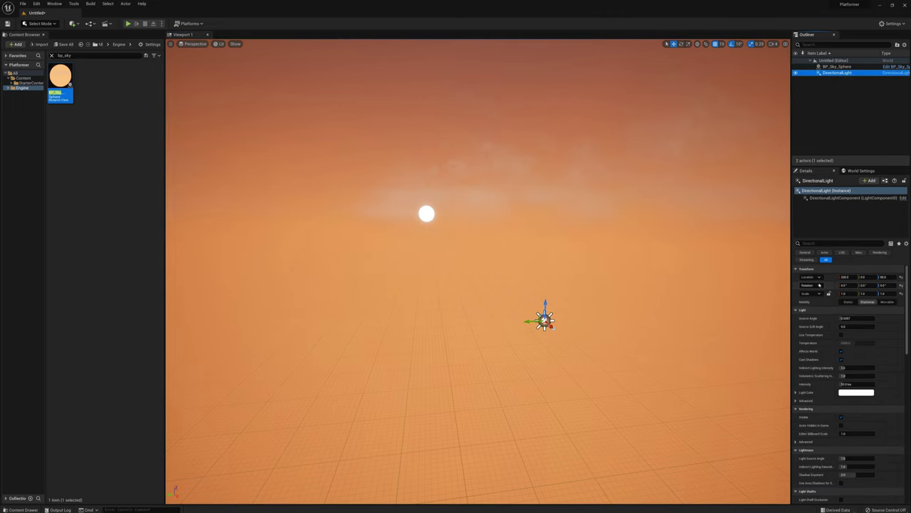
pyautogui.click(865, 285)
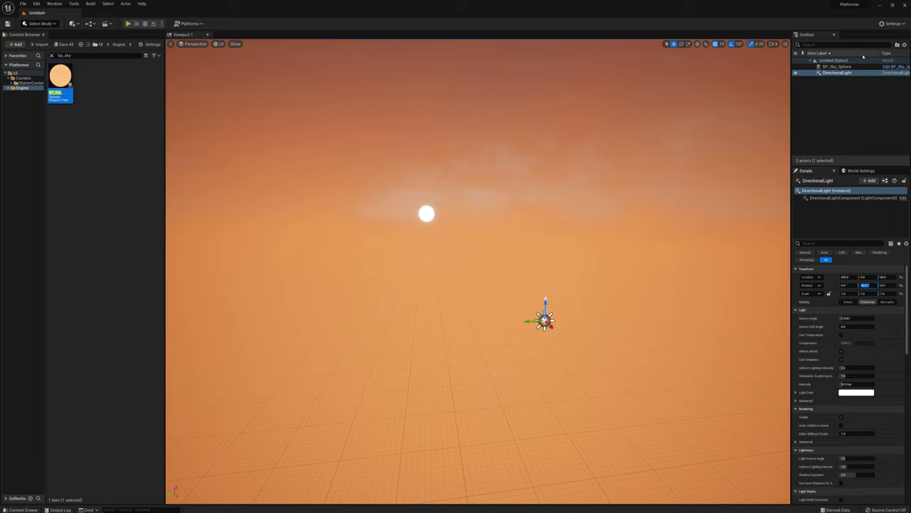
pyautogui.click(835, 66)
pyautogui.click(842, 311)
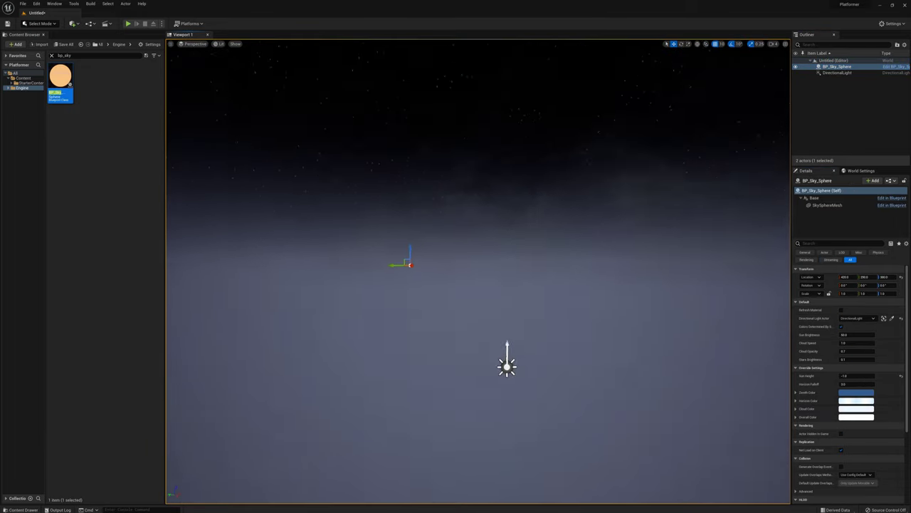
pyautogui.moveTo(478, 270); pyautogui.dragTo(580, 257, button='right')
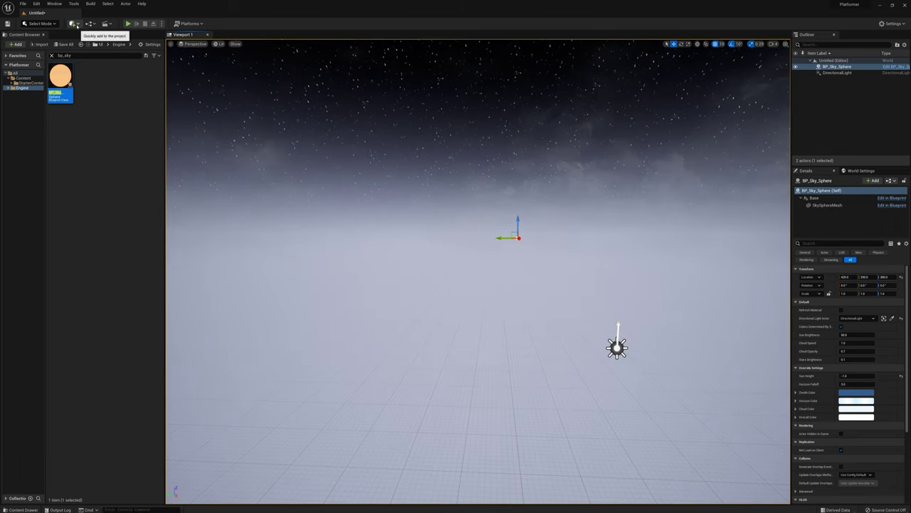
# Add an Exponential Height Fog actor to the level and view the horizon
pyautogui.click(73, 23)
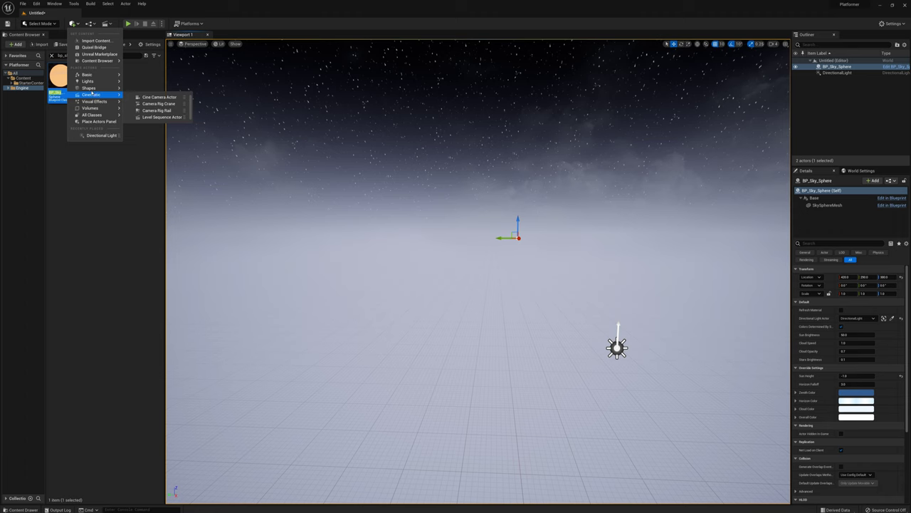
pyautogui.moveTo(97, 102)
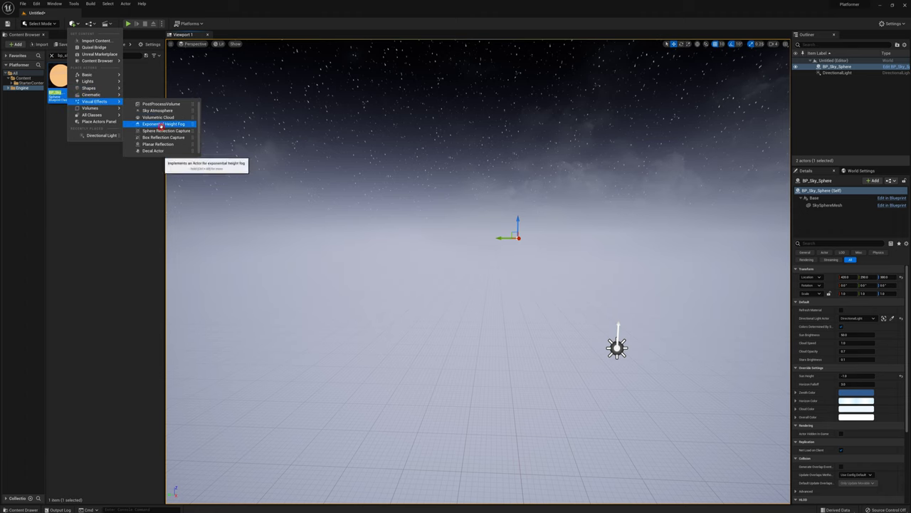
pyautogui.click(161, 125)
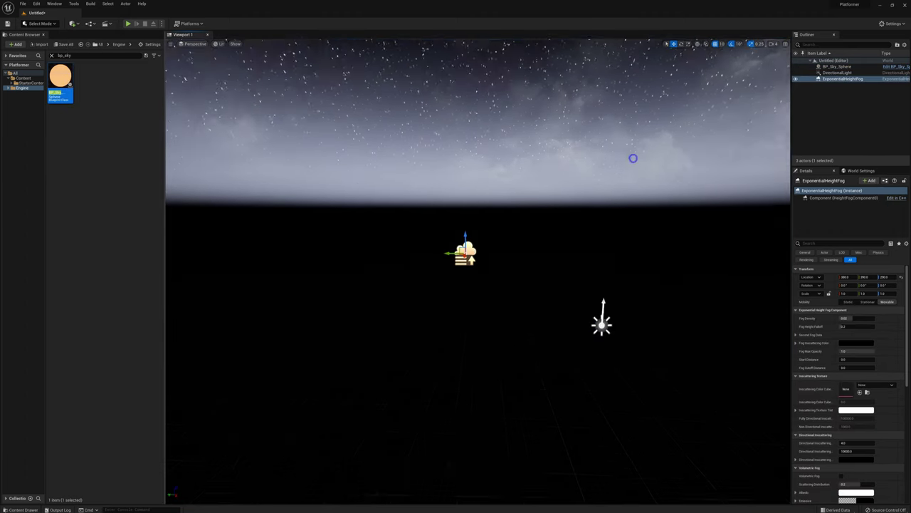
pyautogui.moveTo(633, 158); pyautogui.dragTo(712, 67, button='right')
pyautogui.press('s')
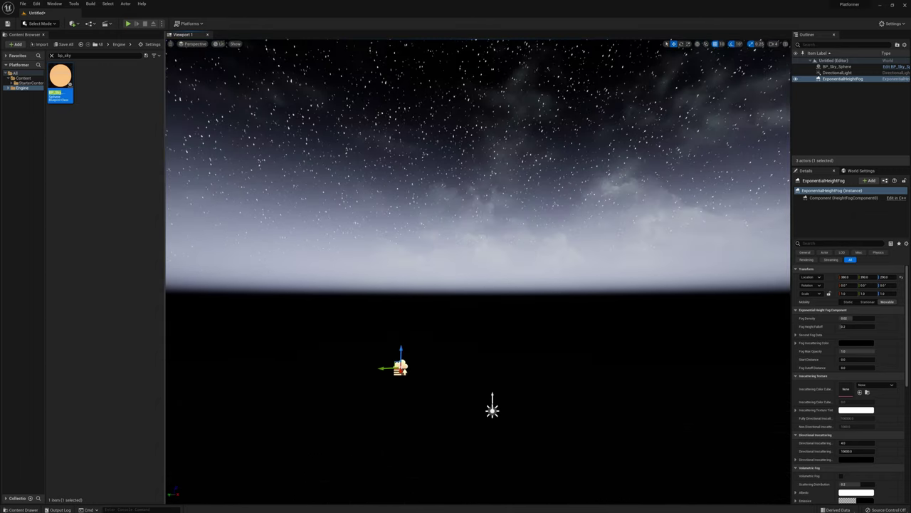
pyautogui.press('d')
pyautogui.moveTo(357, 169); pyautogui.dragTo(313, 313, button='right')
pyautogui.press('w')
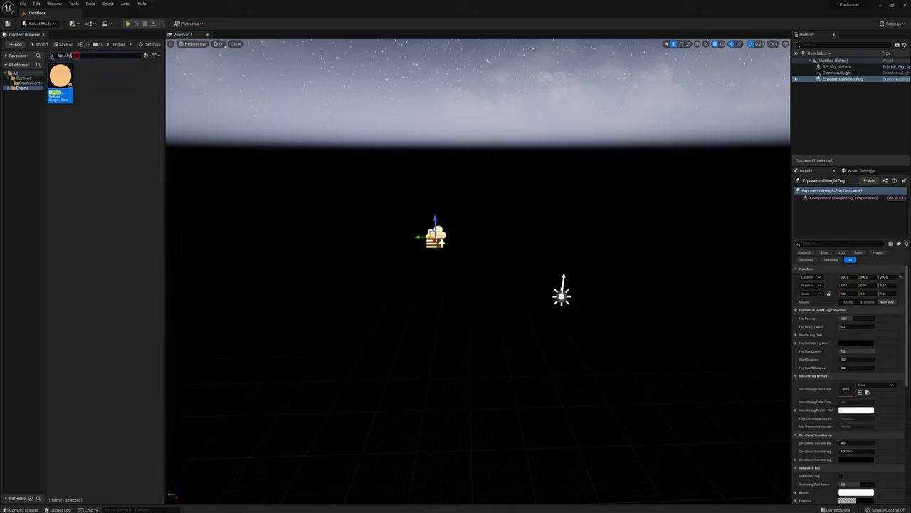
# Search for "sm_cube", duplicate the SM_Cube_01 mesh, and move the copy into the project's Content folder
pyautogui.click(76, 56)
pyautogui.write('sm_cube')
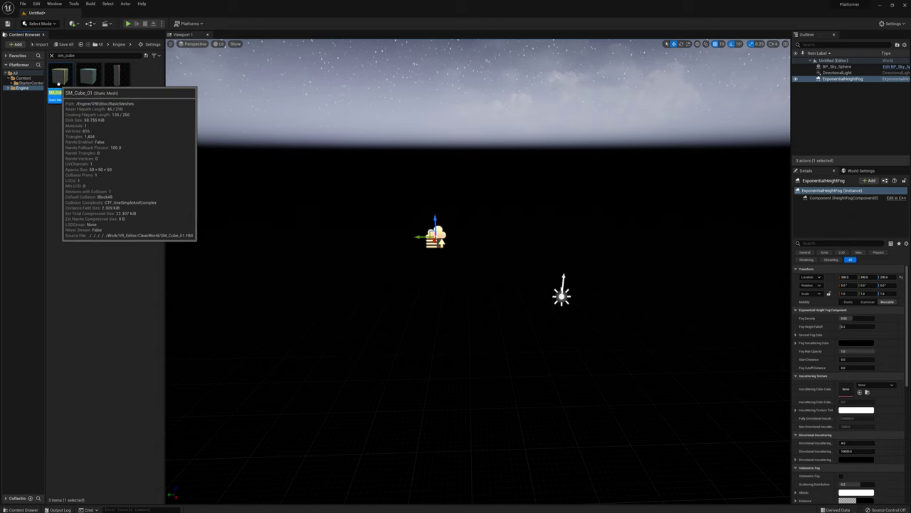
pyautogui.hotkey('ctrl', 'd')
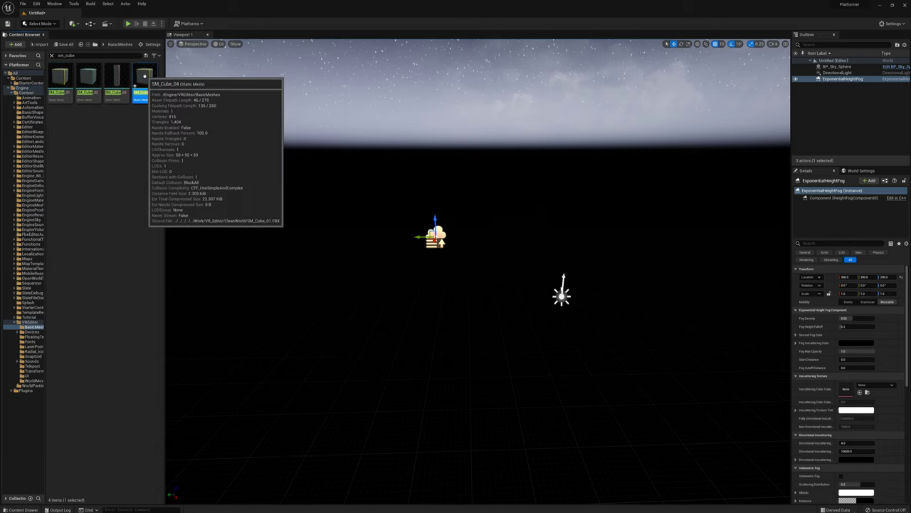
pyautogui.moveTo(134, 85); pyautogui.dragTo(41, 87)
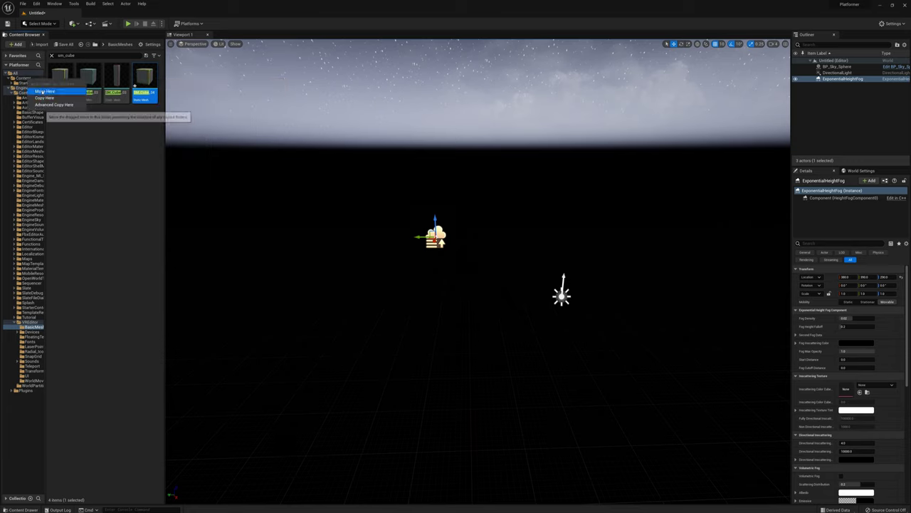
pyautogui.click(44, 92)
# Search the Engine content for "m_floor", duplicate the M_Floor_01 material, and move the copy into the project's Content folder
pyautogui.click(29, 88)
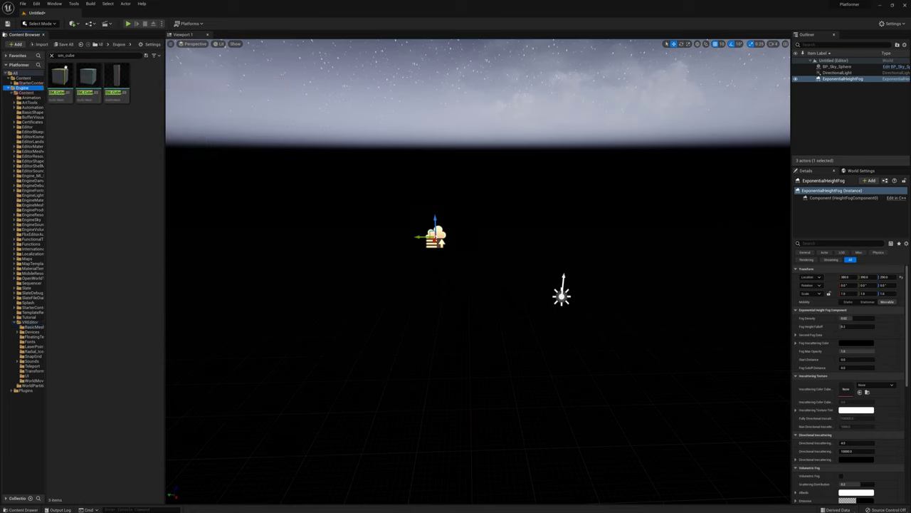
pyautogui.write('m')
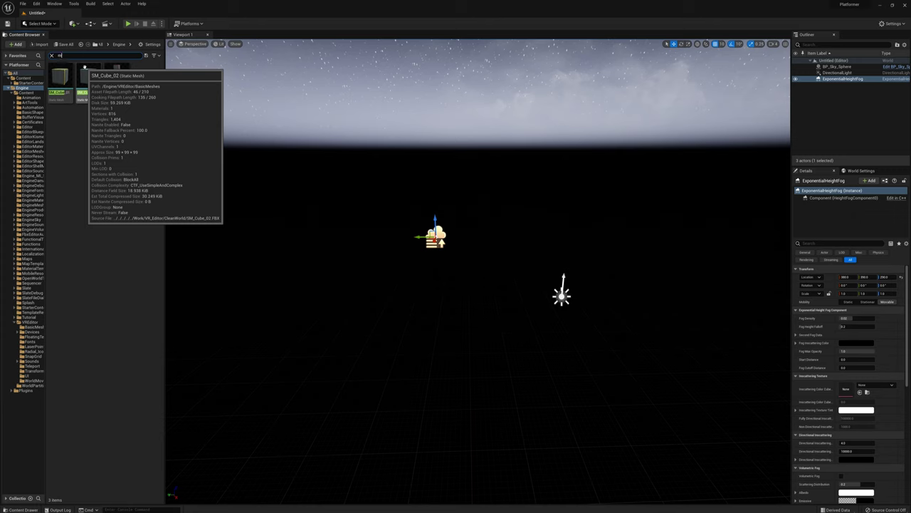
pyautogui.write('_floor')
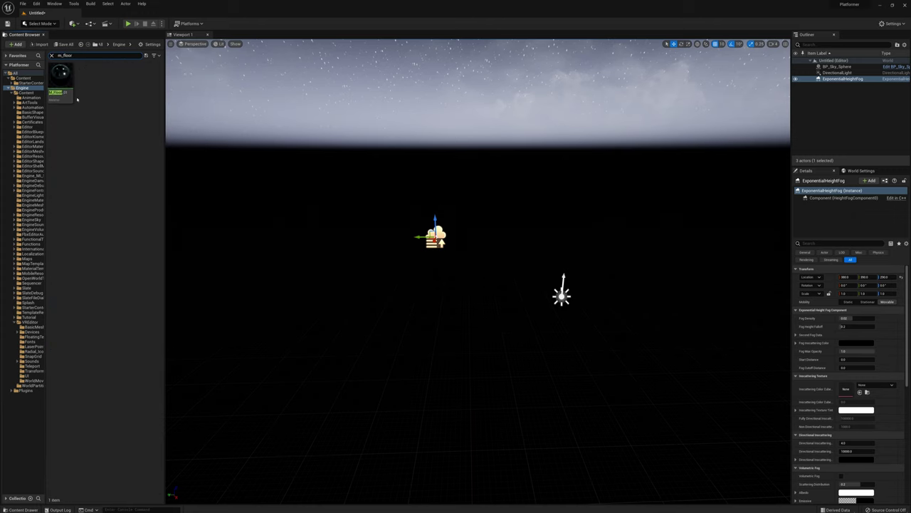
pyautogui.click(69, 81)
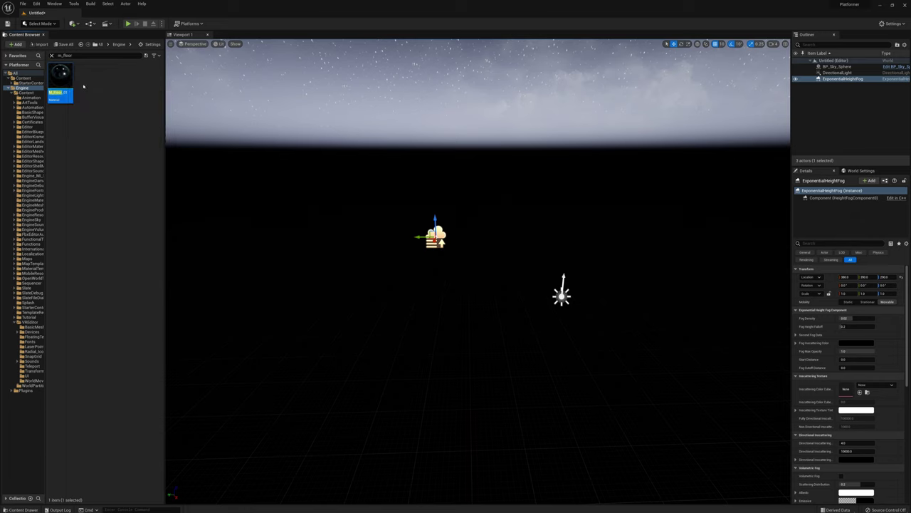
pyautogui.hotkey('ctrl', 'd')
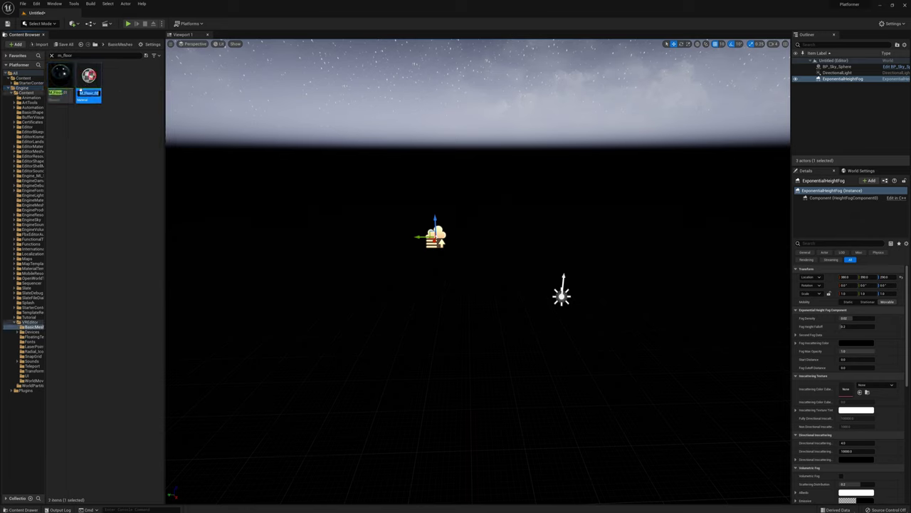
pyautogui.press('Return')
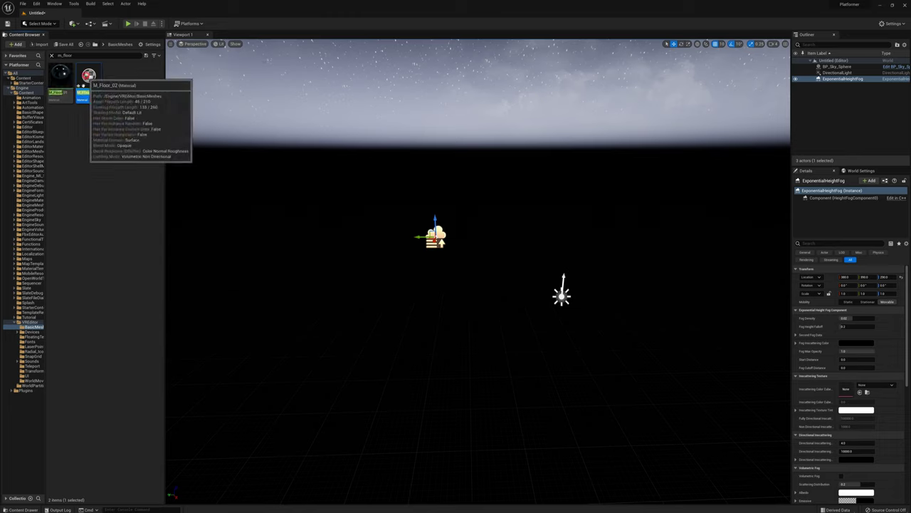
pyautogui.moveTo(88, 79); pyautogui.dragTo(35, 85)
pyautogui.click(39, 91)
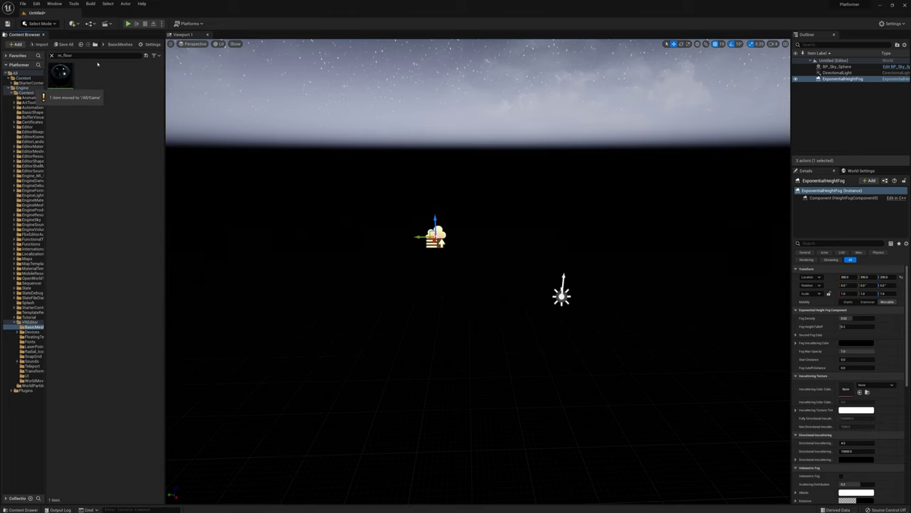
# Hide the engine content and clear the asset search, then select the copied cube mesh in the Content folder
pyautogui.click(140, 45)
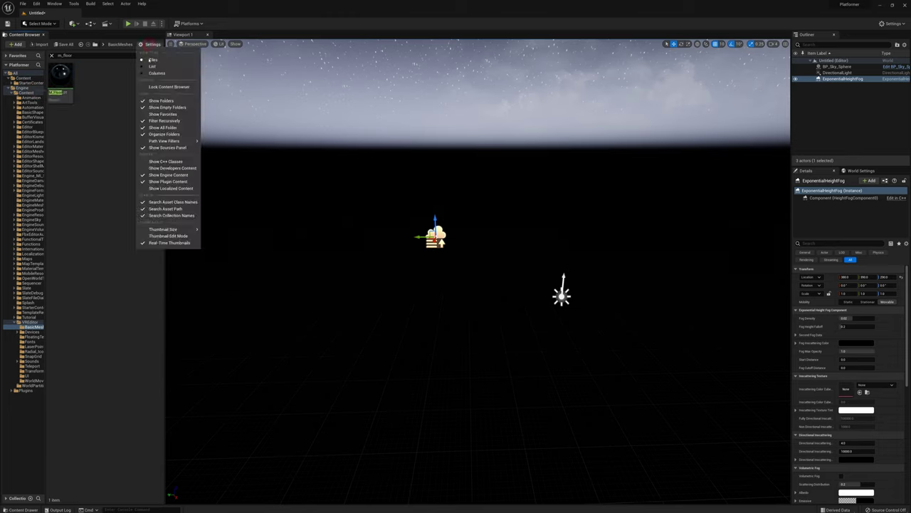
pyautogui.click(160, 175)
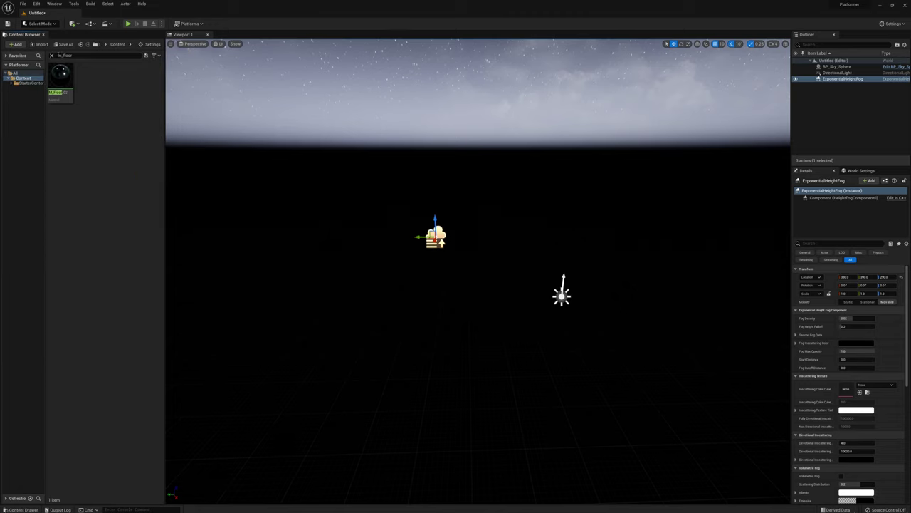
pyautogui.click(52, 54)
pyautogui.click(116, 79)
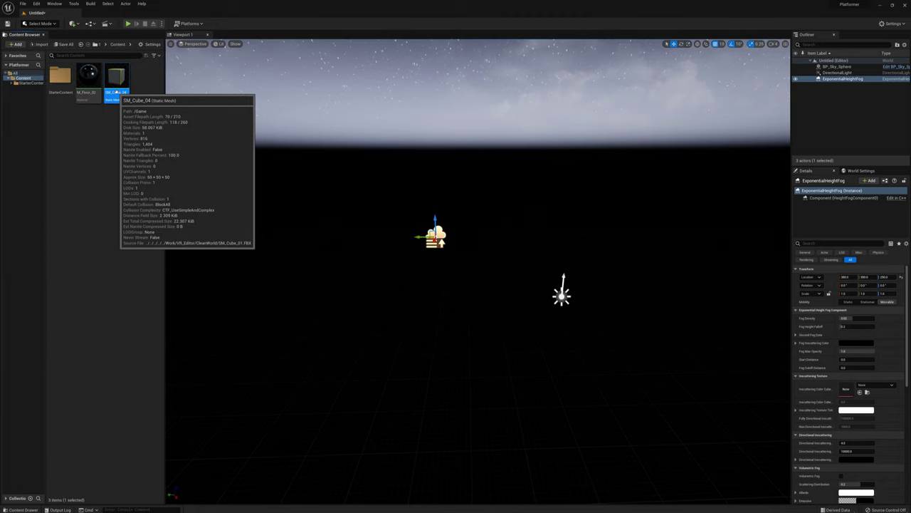
# Rename the copied cube mesh in the Content folder to CubeStyle1
pyautogui.click(117, 92)
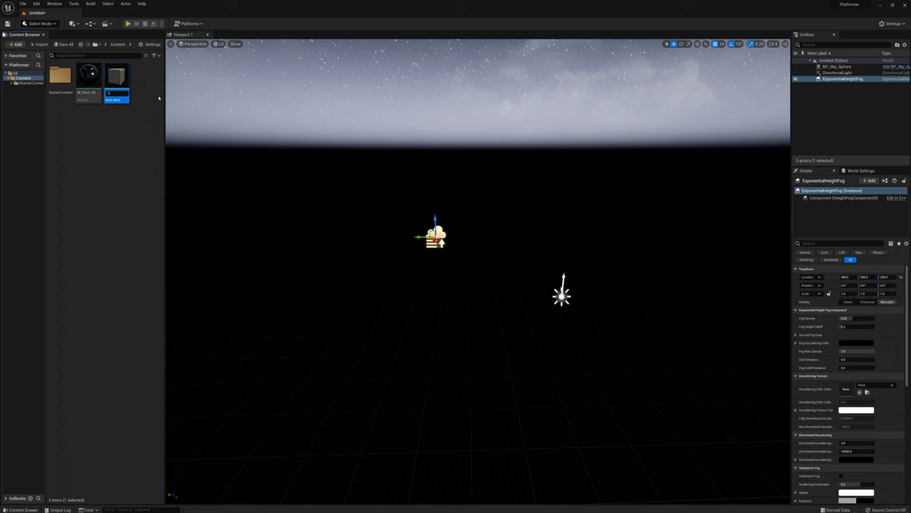
pyautogui.write('CubeStyle1')
pyautogui.press('Return')
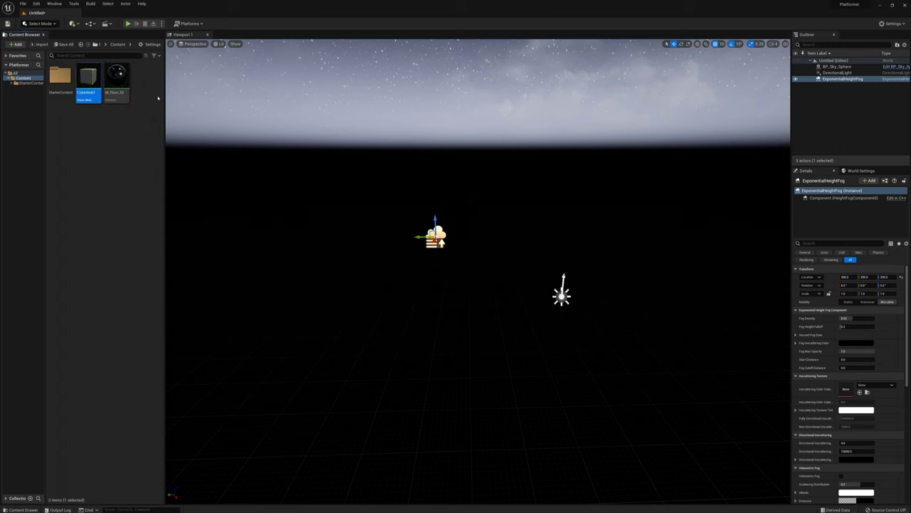
# Rename the copied floor material in the Content folder to CubeMaster_MAT
pyautogui.click(117, 84)
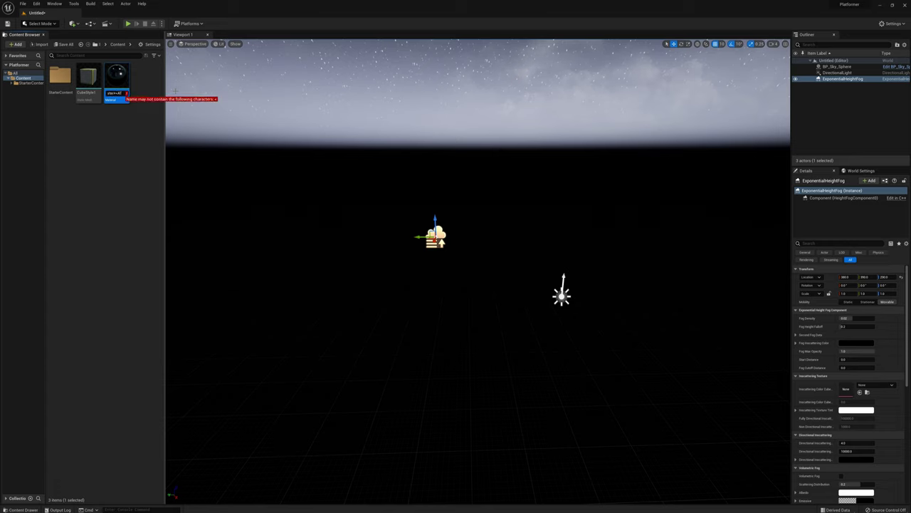
pyautogui.press('BackSpace')
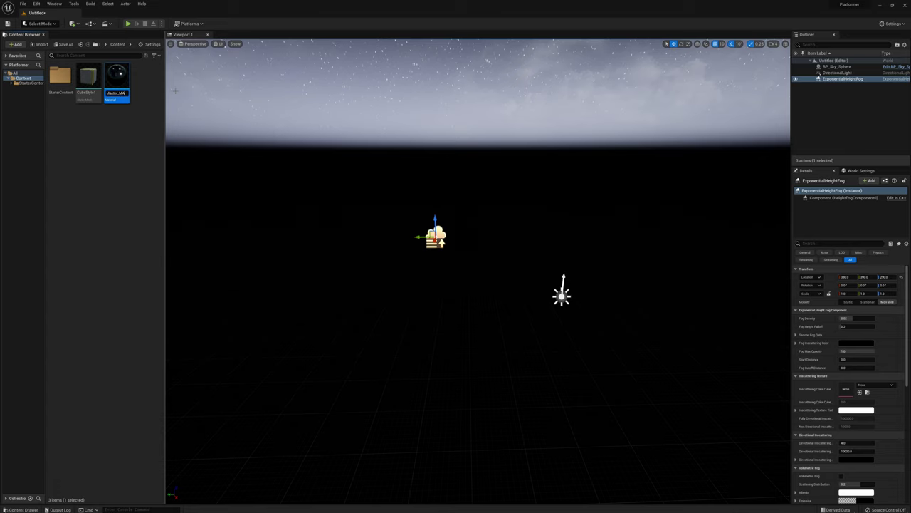
pyautogui.write('T')
pyautogui.press('Return')
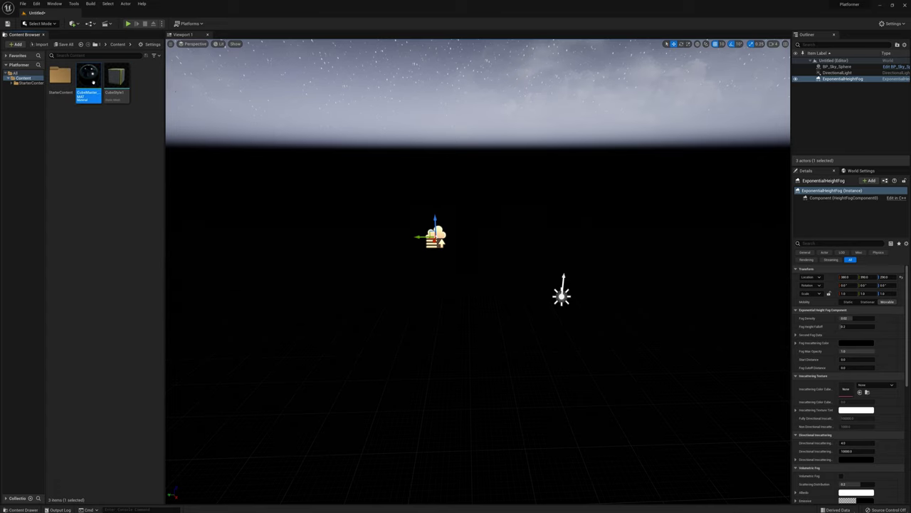
# Create a material instance from CubeMaster_MAT and name it CubeStyle1_MAT
pyautogui.rightClick(94, 80)
pyautogui.click(122, 91)
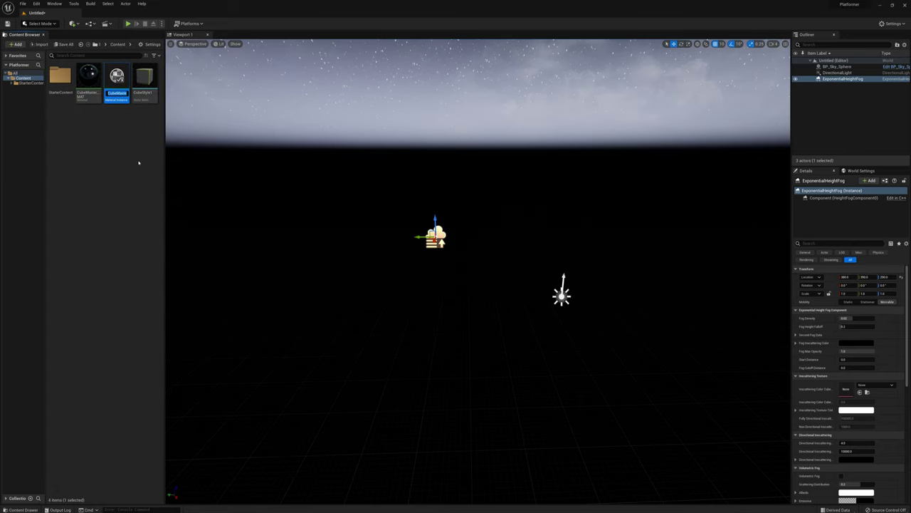
pyautogui.write('CubeStyle1')
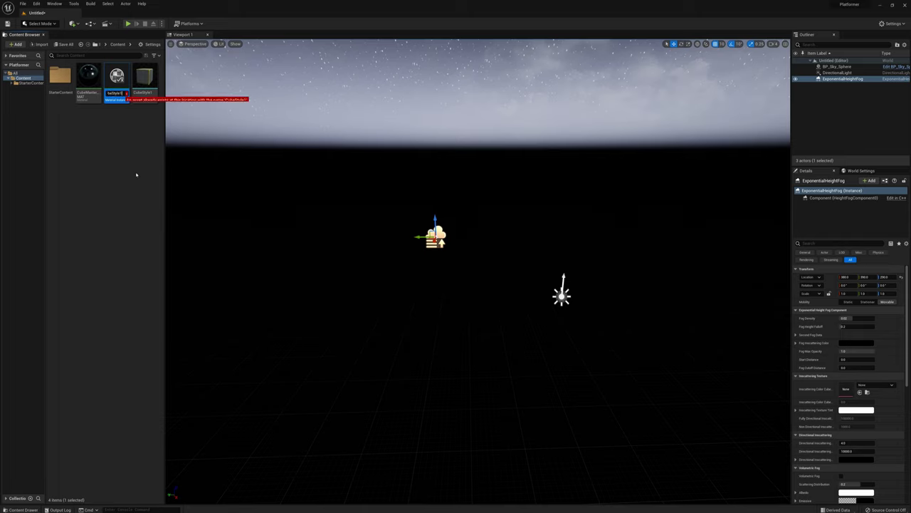
pyautogui.write('_MAT')
pyautogui.press('Return')
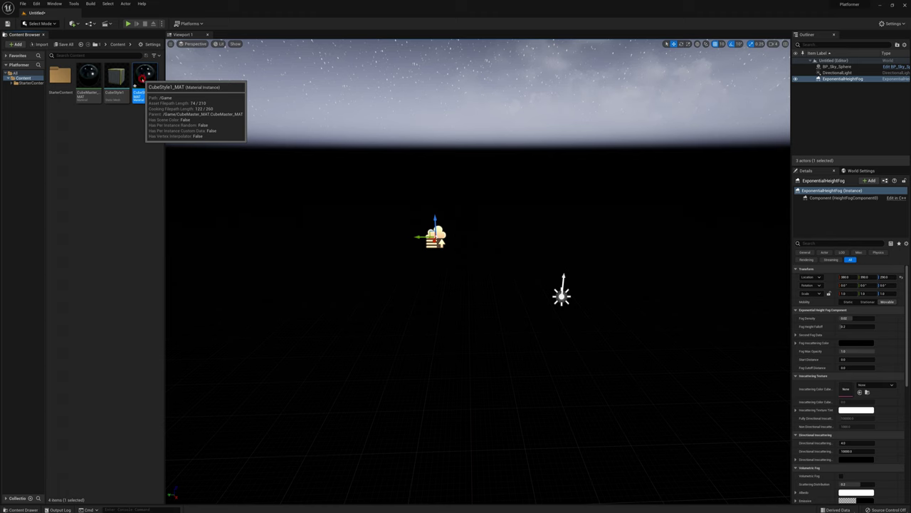
# Override the second global vector color parameter of CubeStyle1_MAT with a fully bright green
pyautogui.doubleClick(145, 85)
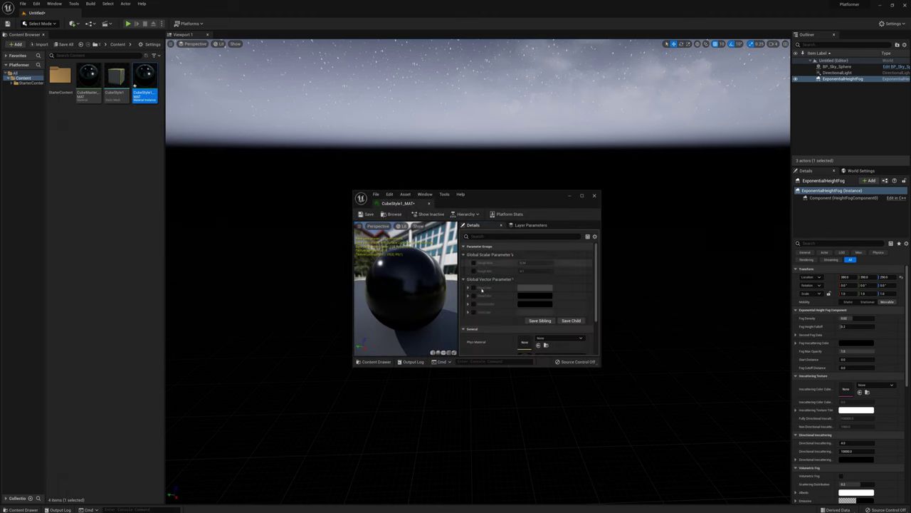
pyautogui.click(529, 297)
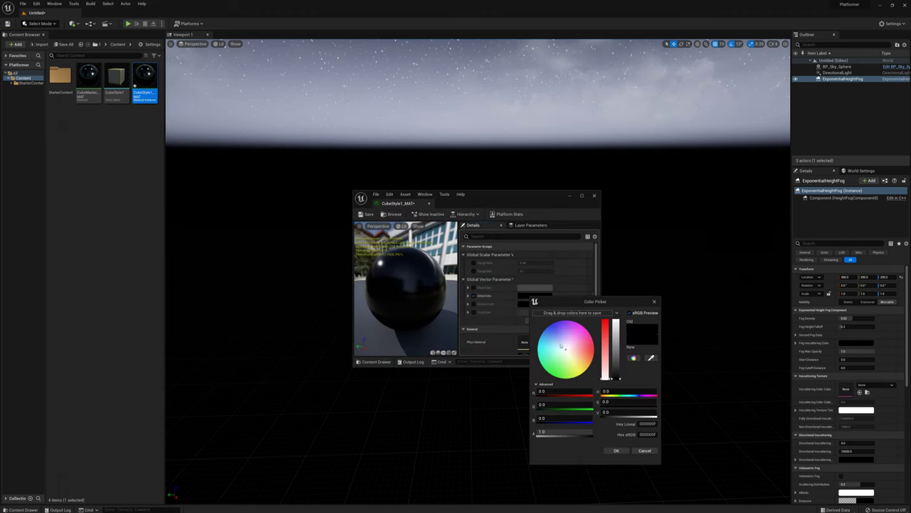
pyautogui.moveTo(567, 351); pyautogui.dragTo(557, 378)
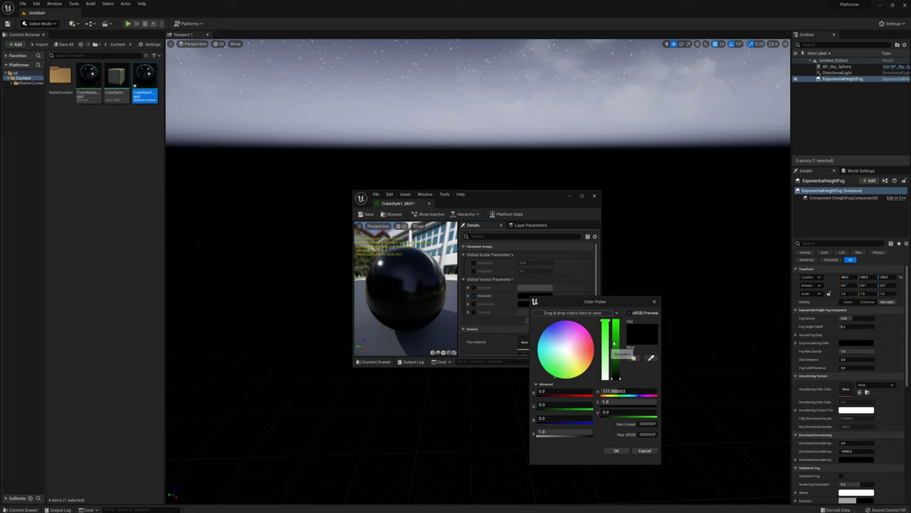
pyautogui.moveTo(613, 344); pyautogui.dragTo(615, 321)
pyautogui.click(614, 451)
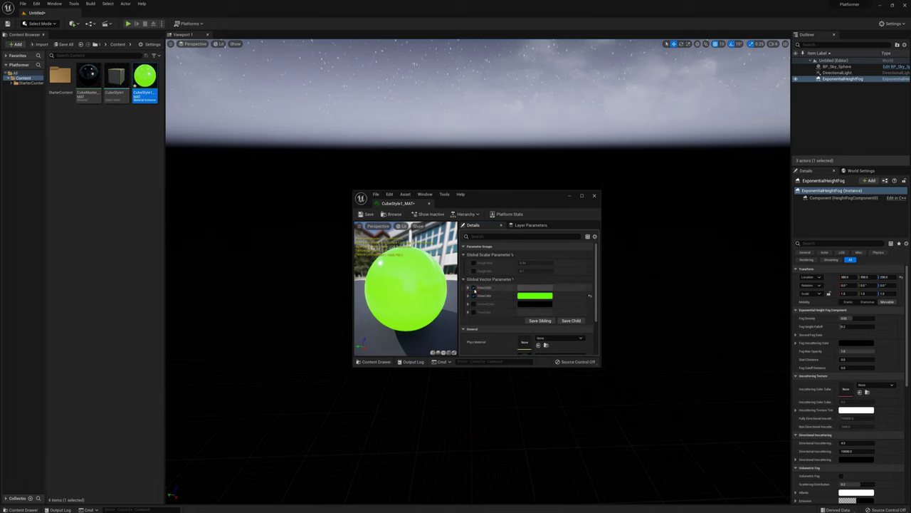
# Override the first global vector color parameter of CubeStyle1_MAT with a very dark blue and close the material instance
pyautogui.click(530, 288)
pyautogui.moveTo(617, 368); pyautogui.dragTo(617, 368)
pyautogui.click(558, 334)
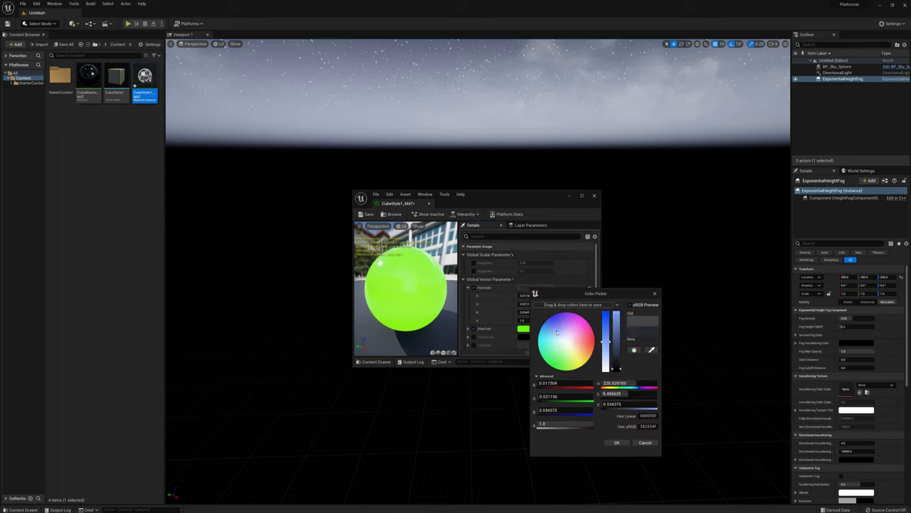
pyautogui.click(617, 443)
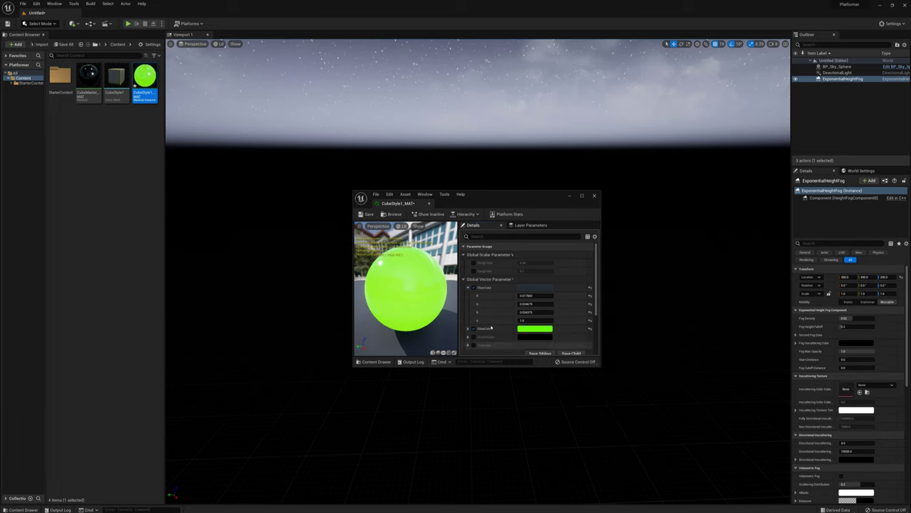
pyautogui.click(431, 204)
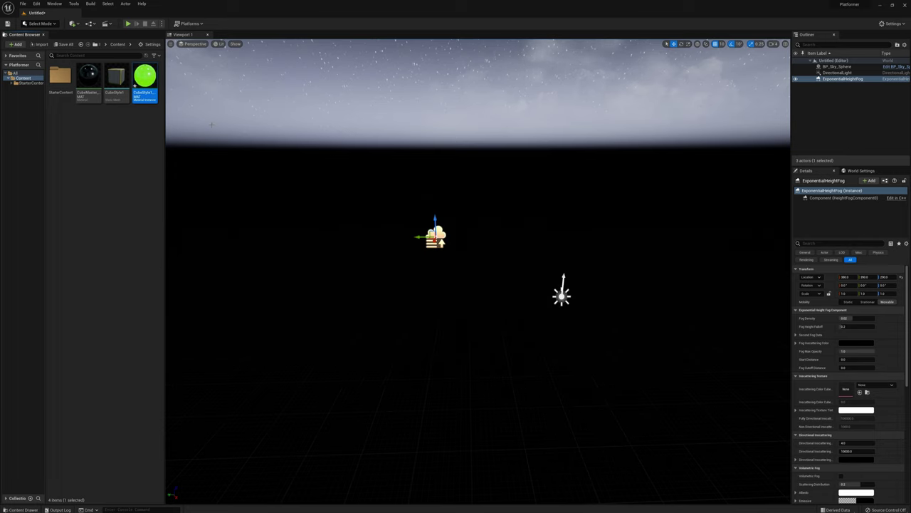
# Assign the CubeStyle1_MAT material instance to the material slot of the CubeStyle1 mesh and close the mesh editor
pyautogui.doubleClick(116, 80)
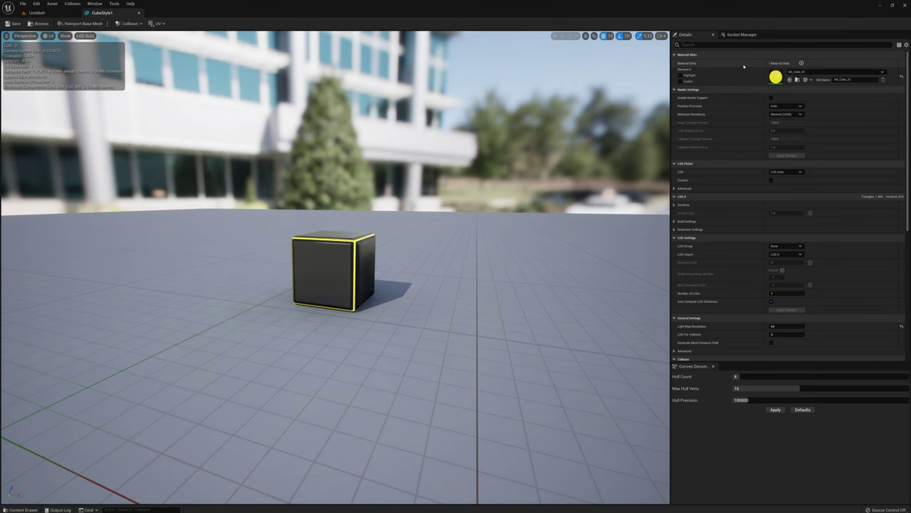
pyautogui.click(811, 71)
pyautogui.write('cubem')
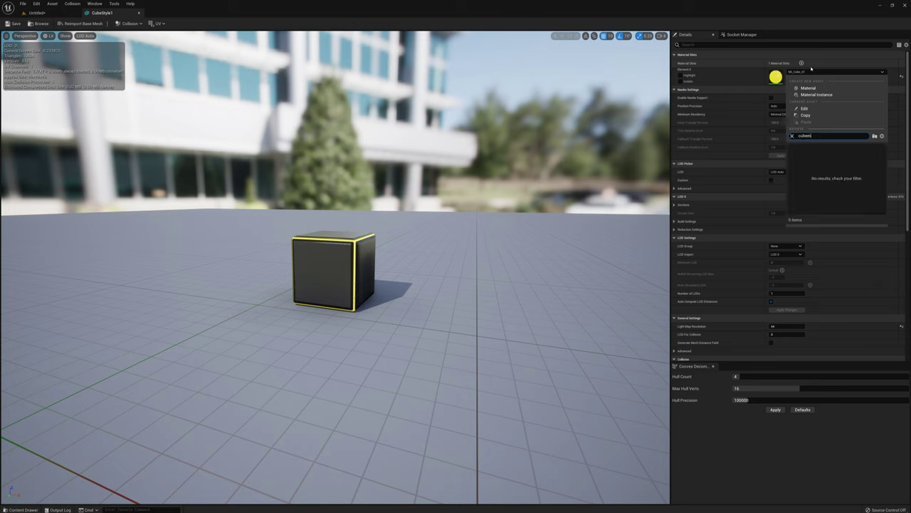
pyautogui.press('BackSpace')
pyautogui.write('st')
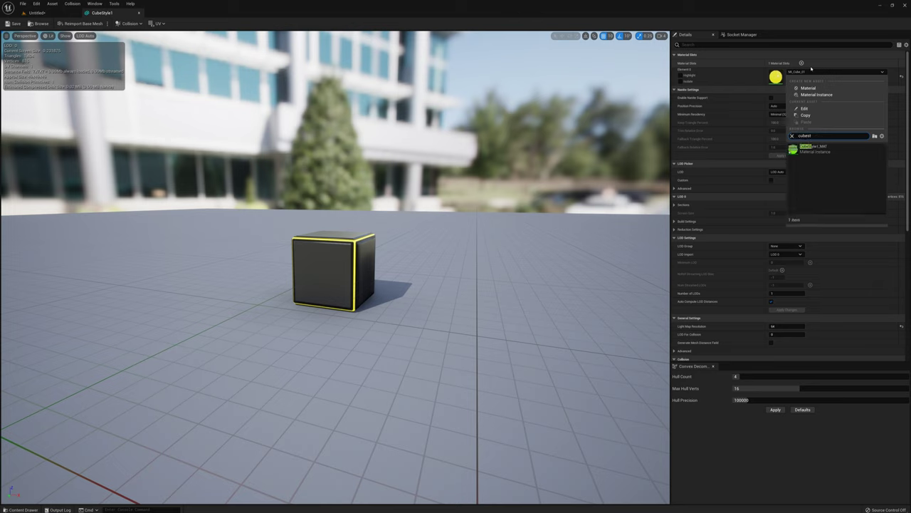
pyautogui.click(819, 146)
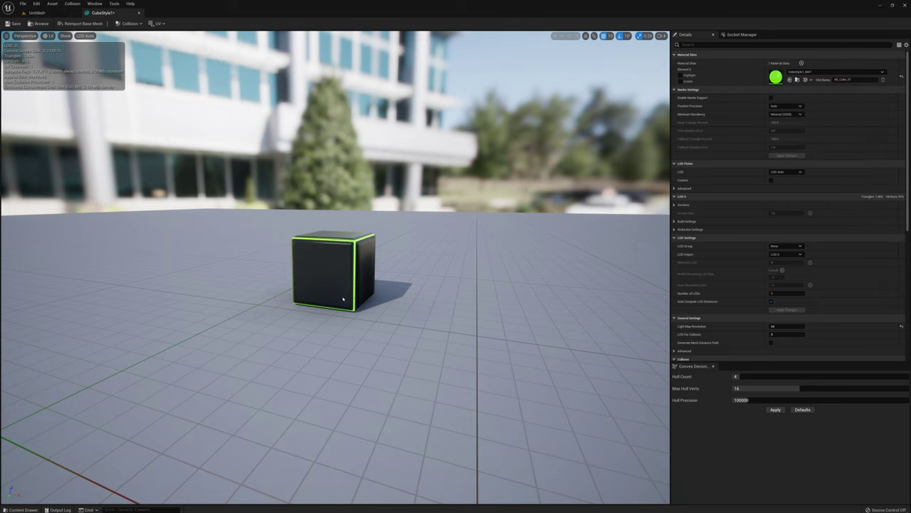
pyautogui.click(139, 13)
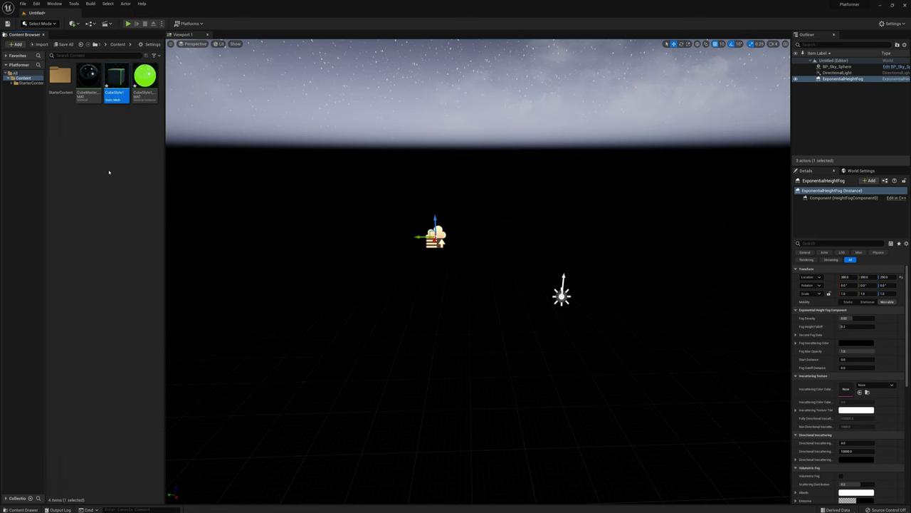
# Duplicate the CubeStyle1 mesh as CubeStyle2 and the CubeStyle1_MAT material instance as CubeStyle2_MAT
pyautogui.hotkey('ctrl', 'd')
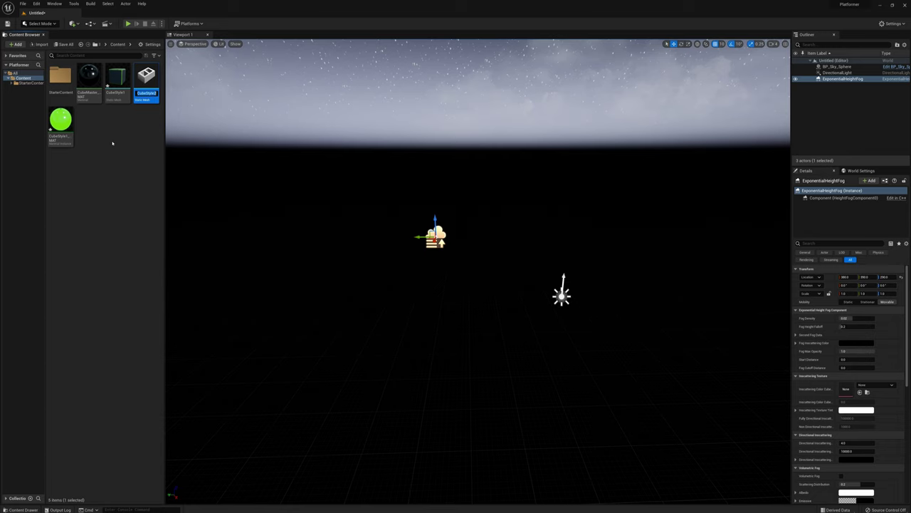
pyautogui.press('Return')
pyautogui.click(65, 116)
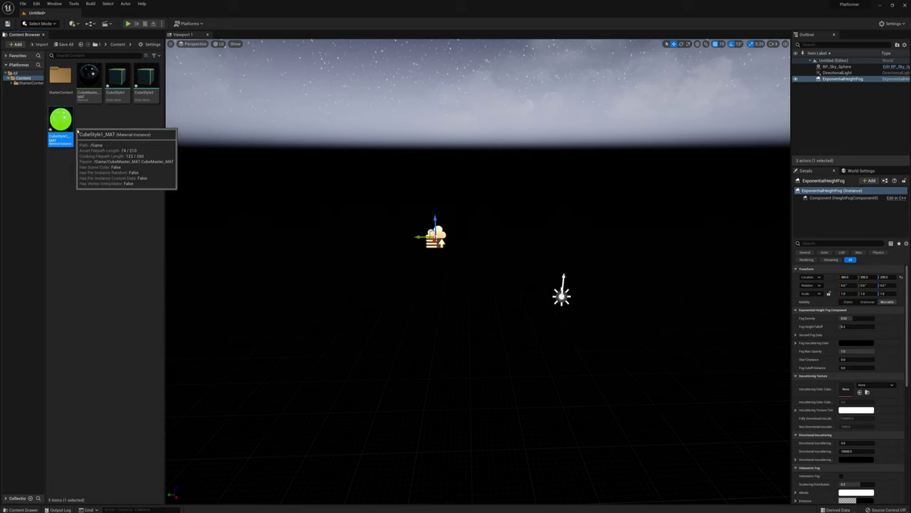
pyautogui.hotkey('ctrl', 'd')
pyautogui.moveTo(97, 137); pyautogui.dragTo(137, 140)
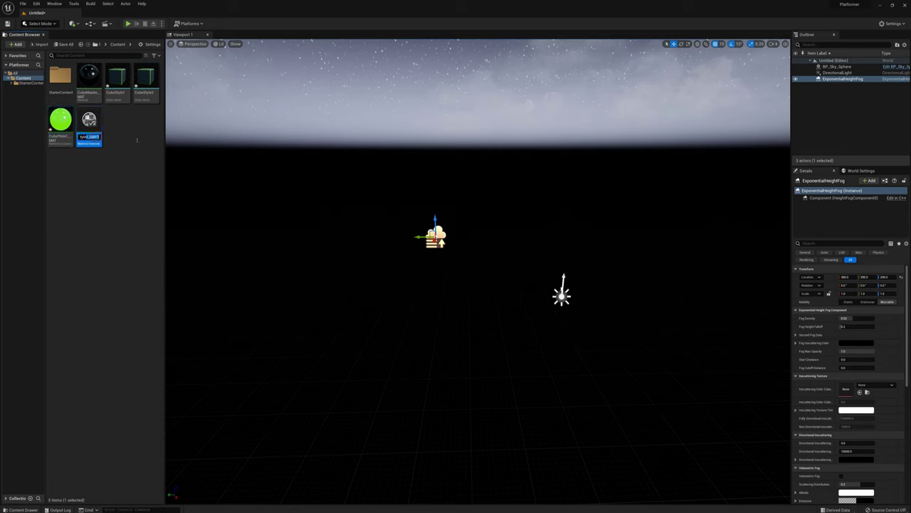
pyautogui.press('BackSpace')
pyautogui.press('BackSpace')
pyautogui.press('BackSpace')
pyautogui.press('Return')
# Change the green color parameter of CubeStyle2_MAT to a saturated magenta and close the material instance
pyautogui.doubleClick(89, 122)
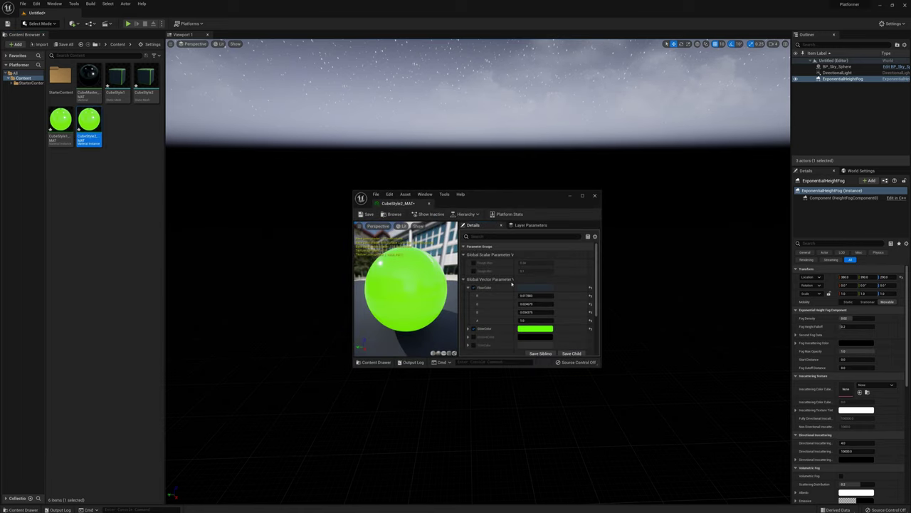
pyautogui.click(535, 328)
pyautogui.click(578, 363)
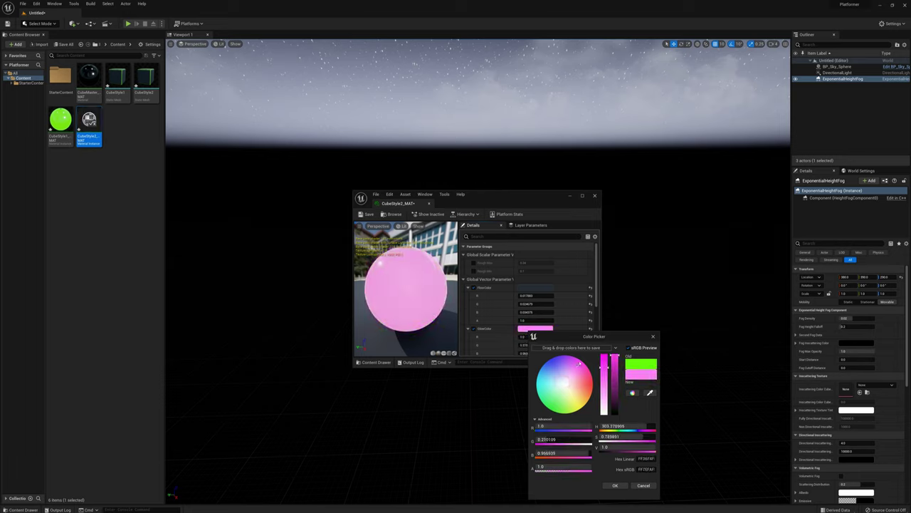
pyautogui.moveTo(579, 363); pyautogui.dragTo(582, 360)
pyautogui.click(617, 485)
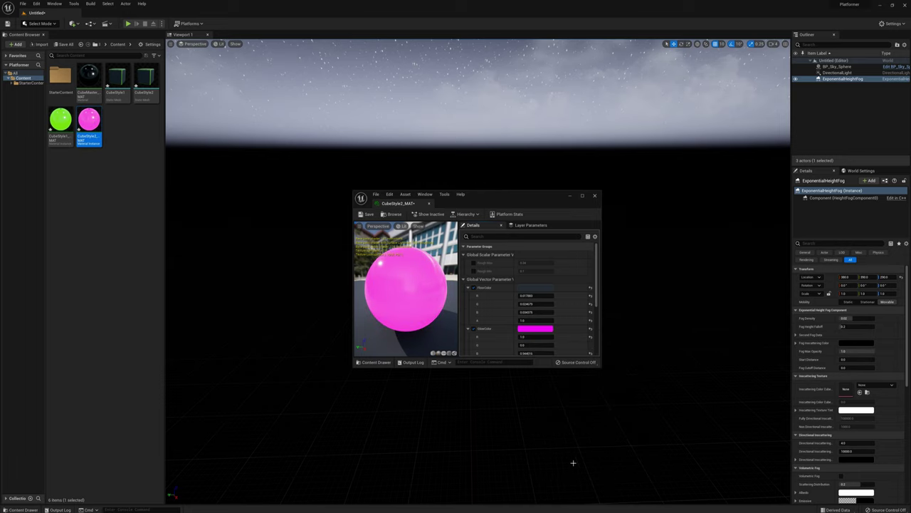
pyautogui.click(595, 195)
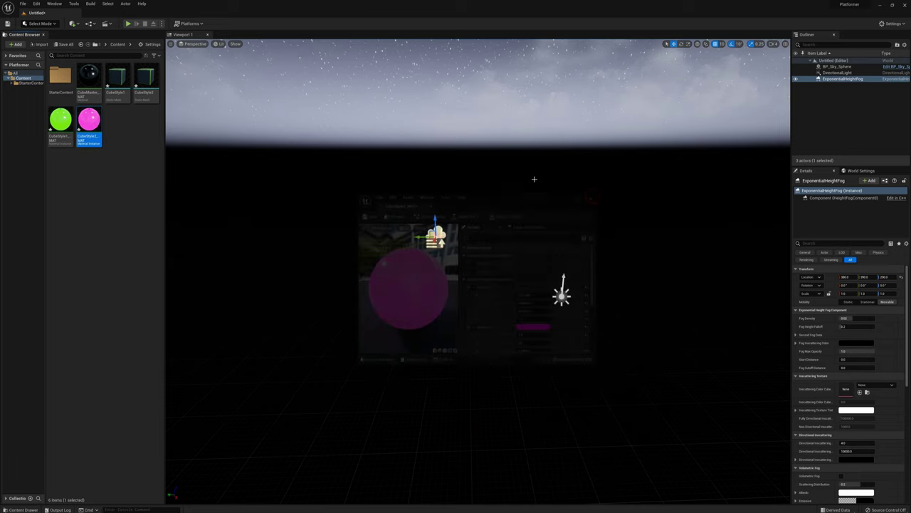
# Assign the CubeStyle2_MAT material instance to the material slot of the CubeStyle2 mesh and close the mesh editor
pyautogui.doubleClick(146, 80)
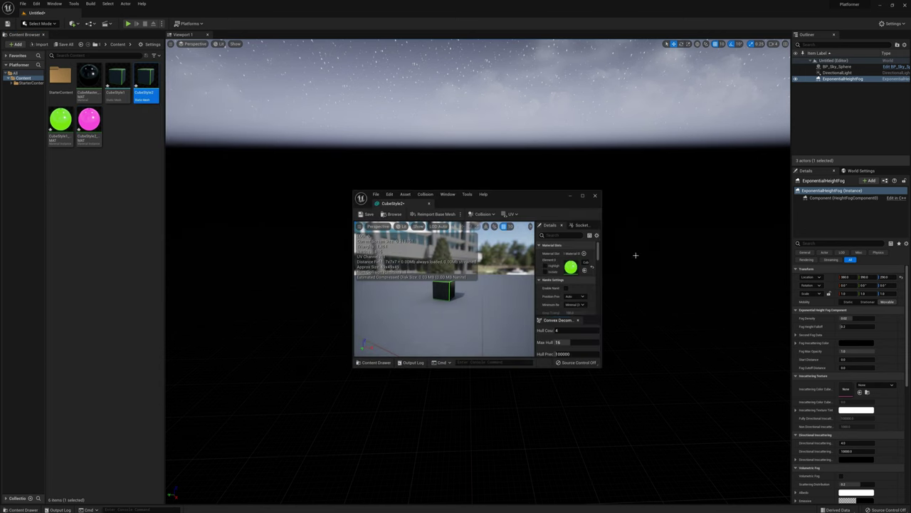
pyautogui.click(587, 263)
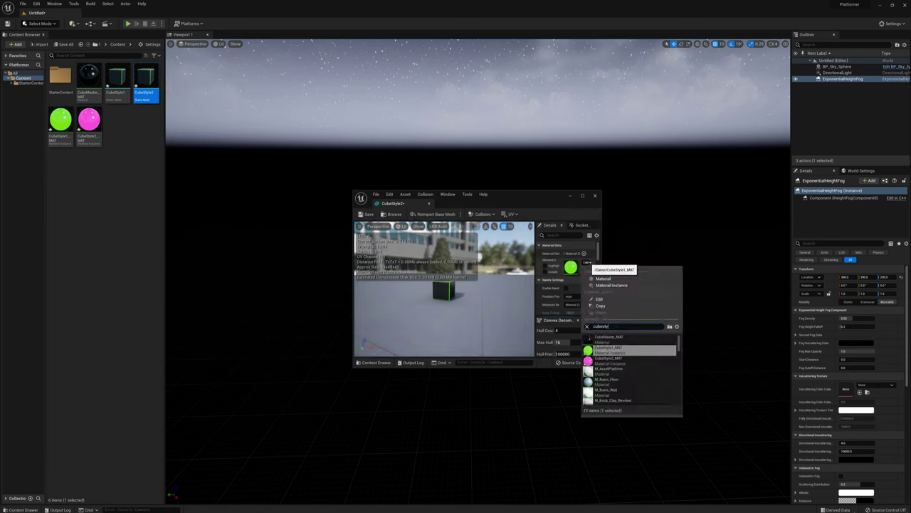
pyautogui.click(609, 350)
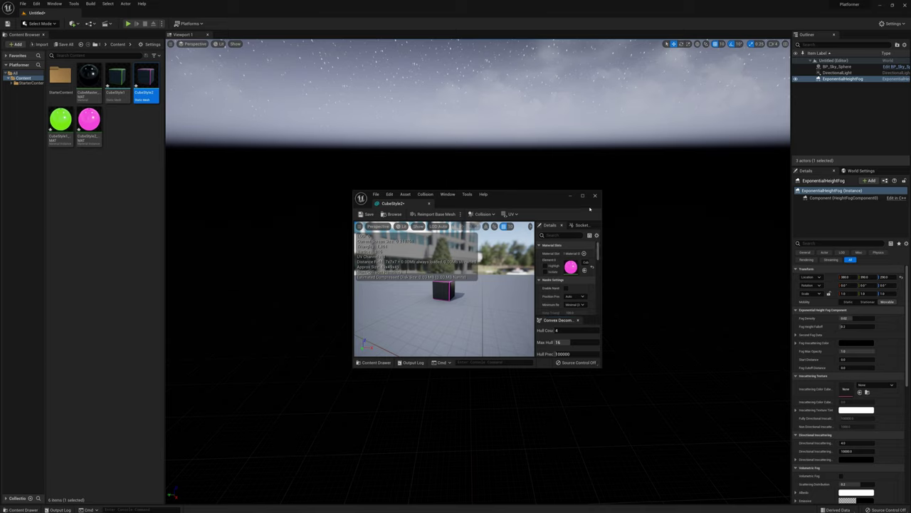
pyautogui.click(595, 195)
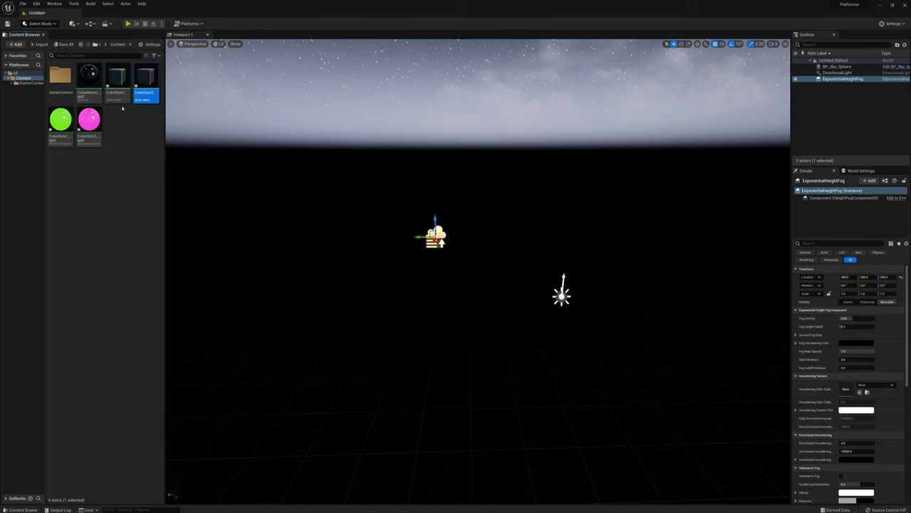
# Create a new folder named Cubes in the Content folder
pyautogui.rightClick(92, 169)
pyautogui.click(126, 217)
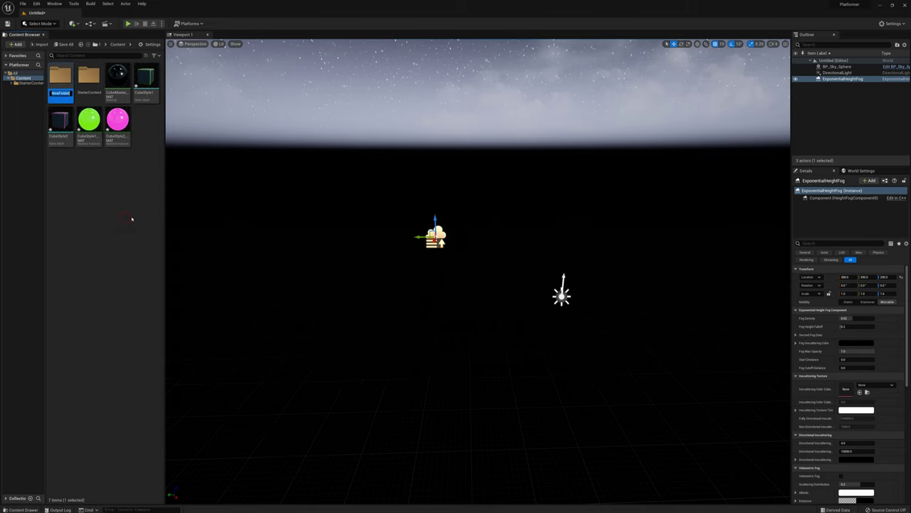
pyautogui.press('Return')
# Move the two cube meshes, the master material and both material instances into the Cubes folder, and open that folder
pyautogui.click(118, 74)
pyautogui.keyDown('shift'); pyautogui.click(117, 118); pyautogui.keyUp('shift')
pyautogui.moveTo(117, 74); pyautogui.dragTo(60, 80)
pyautogui.click(71, 86)
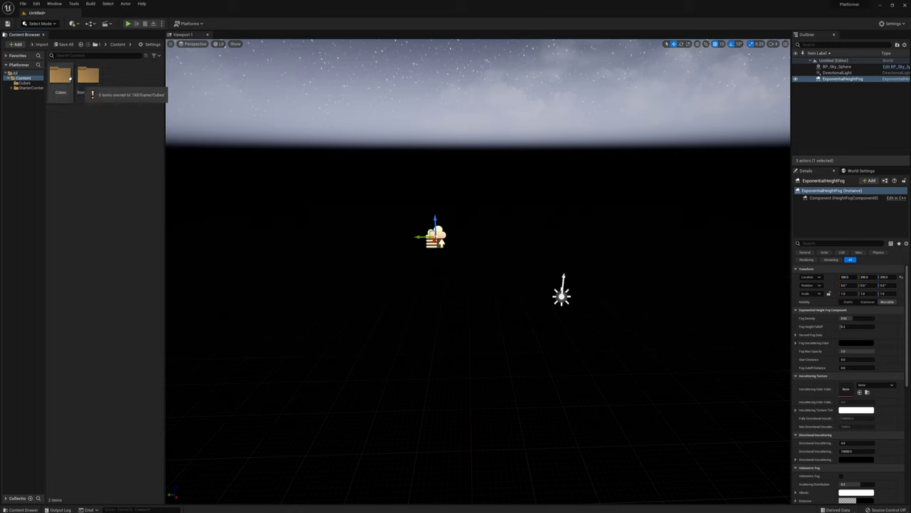
pyautogui.doubleClick(69, 78)
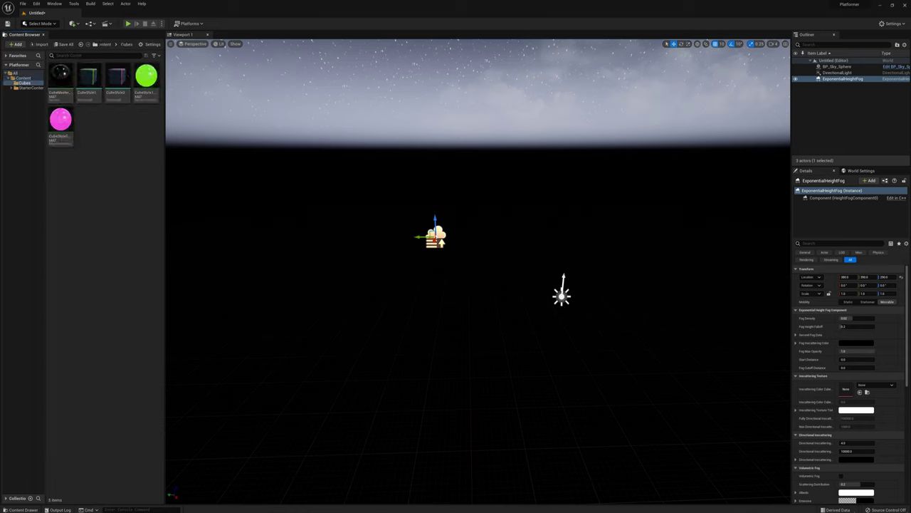
pyautogui.moveTo(83, 84)
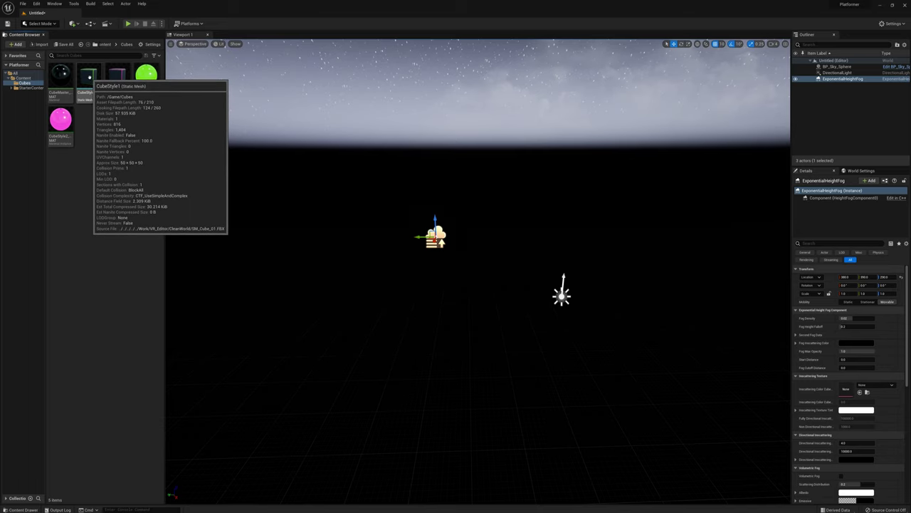
# Place the CubeStyle1 mesh in the level and raise it above its placed position
pyautogui.click(93, 81)
pyautogui.moveTo(93, 81); pyautogui.dragTo(469, 329)
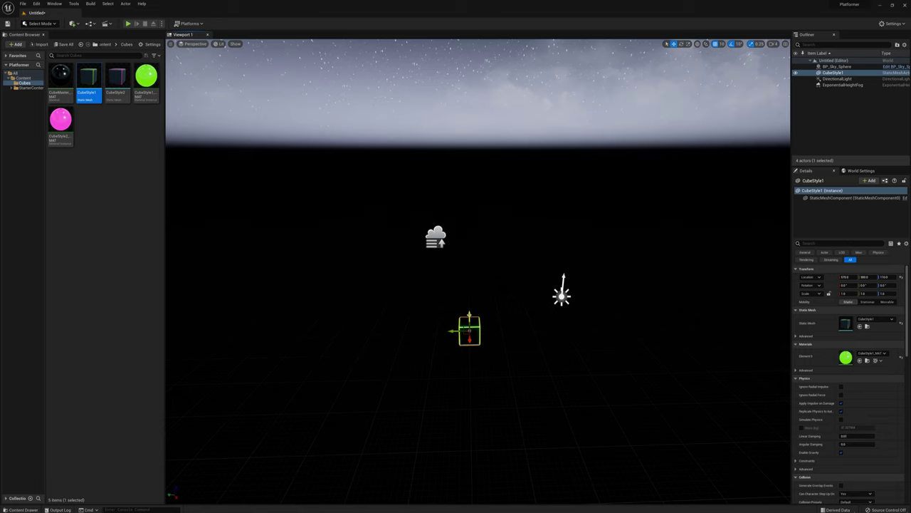
pyautogui.moveTo(469, 314); pyautogui.dragTo(468, 259)
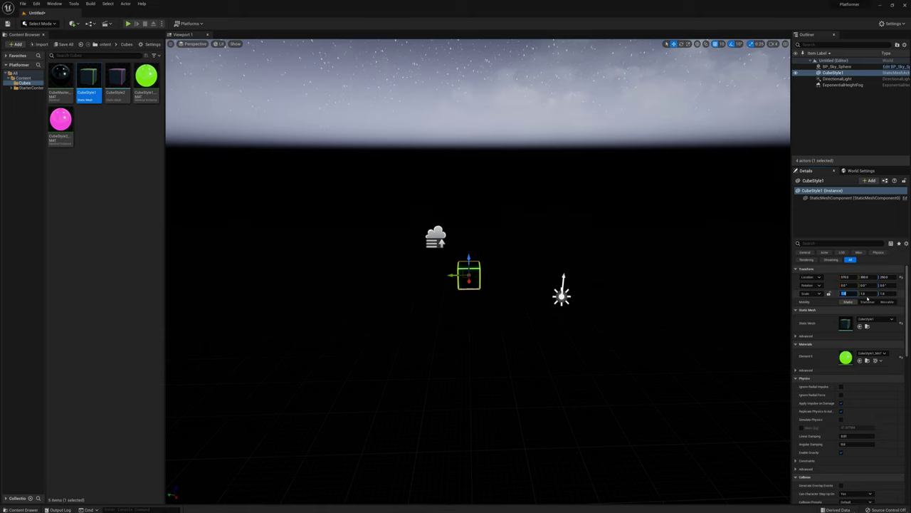
# Scale the CubeStyle1 cube to 50 on X, 50 on Y and 0.5 on Z to form a flat platform
pyautogui.moveTo(867, 298); pyautogui.dragTo(890, 298)
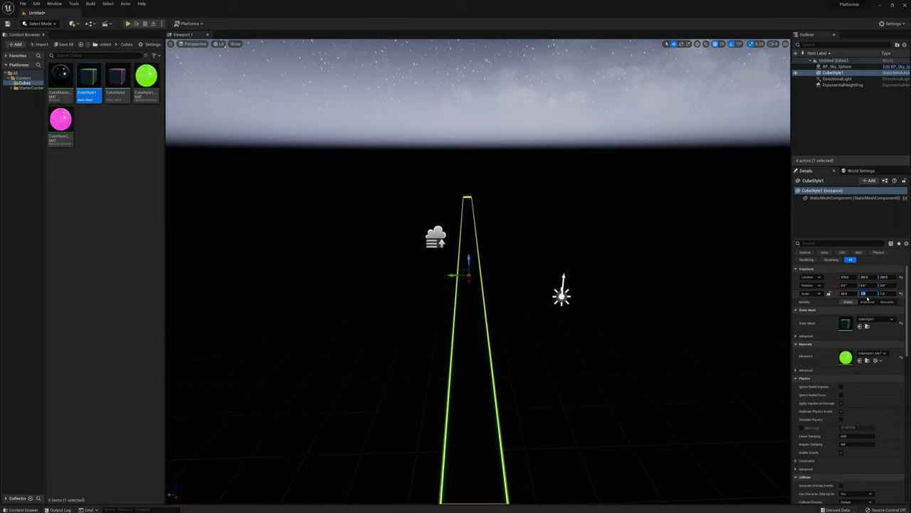
pyautogui.press('Tab')
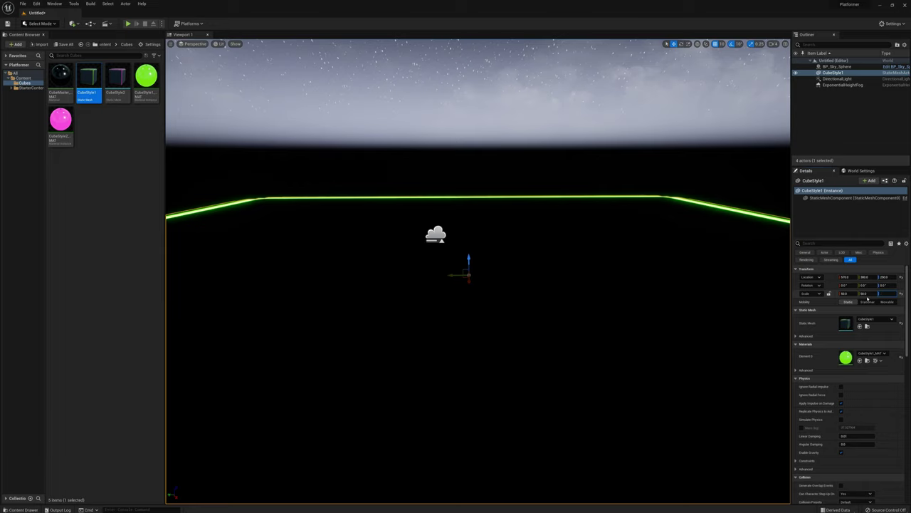
pyautogui.write('0.5')
pyautogui.press('Return')
pyautogui.moveTo(570, 249); pyautogui.dragTo(569, 217, button='right')
pyautogui.press('s')
pyautogui.press('d')
pyautogui.press('s')
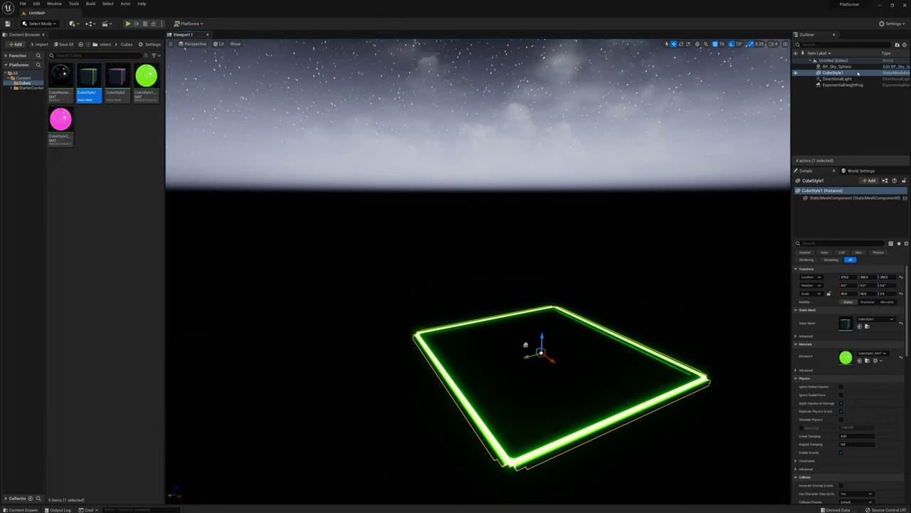
pyautogui.moveTo(500, 171); pyautogui.dragTo(501, 218, button='right')
pyautogui.press('w')
pyautogui.moveTo(541, 261); pyautogui.dragTo(525, 243, button='right')
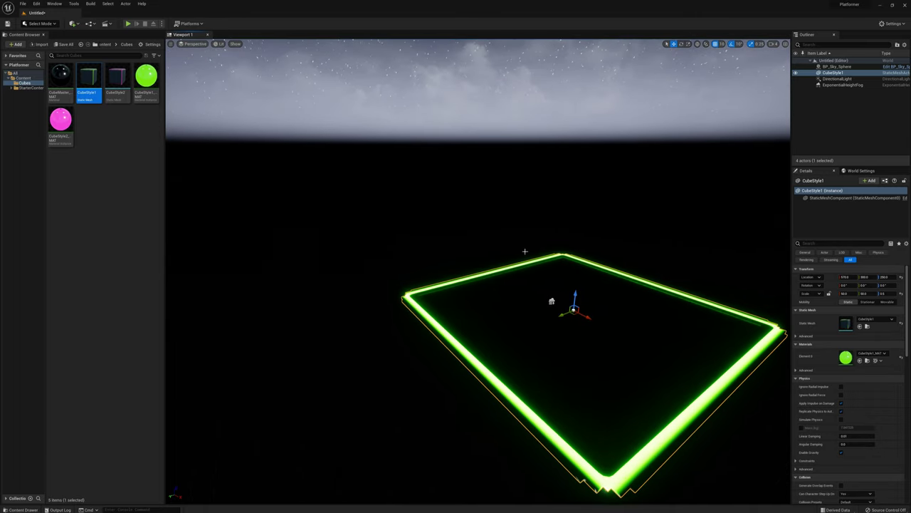
# Add a second directional light to the level and raise it high above the platform
pyautogui.click(837, 79)
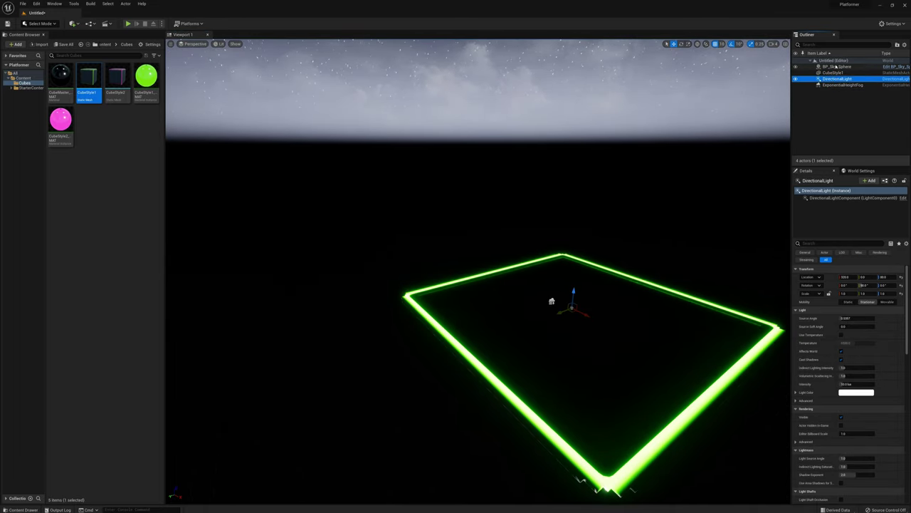
pyautogui.click(836, 66)
pyautogui.click(839, 79)
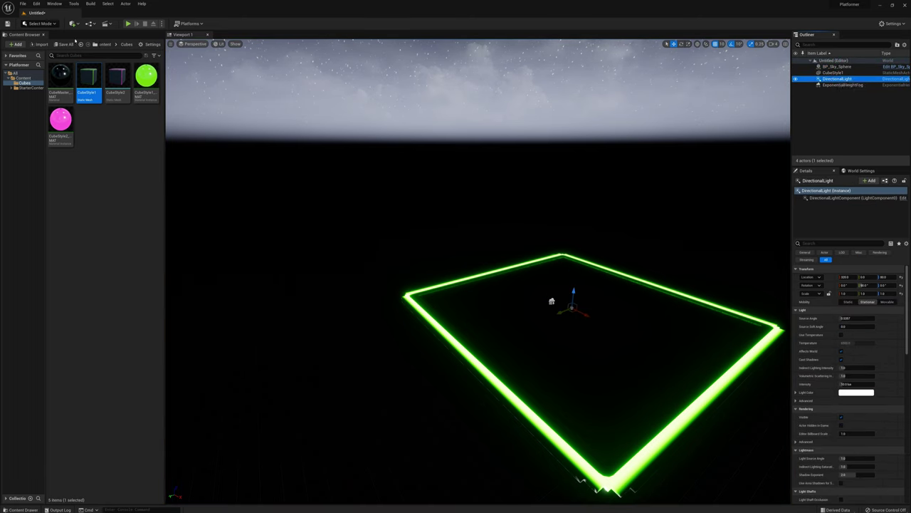
pyautogui.click(72, 24)
pyautogui.moveTo(107, 81)
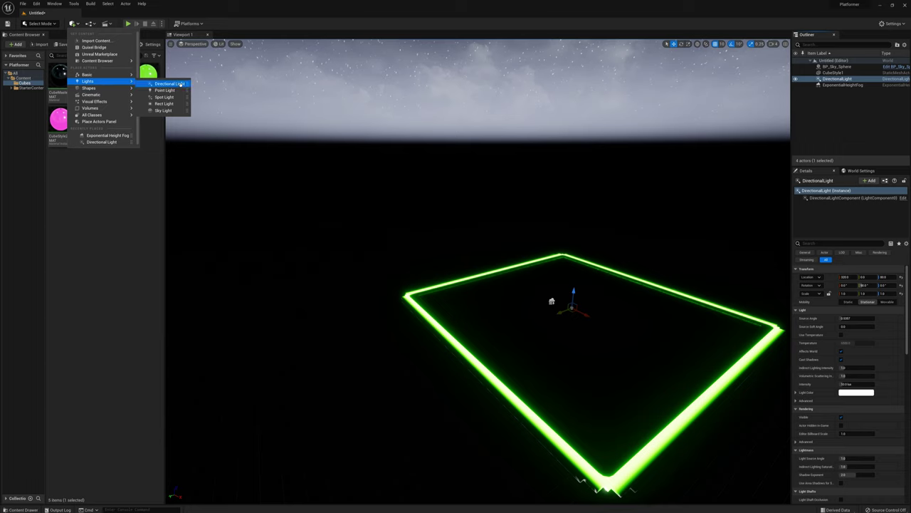
pyautogui.click(178, 84)
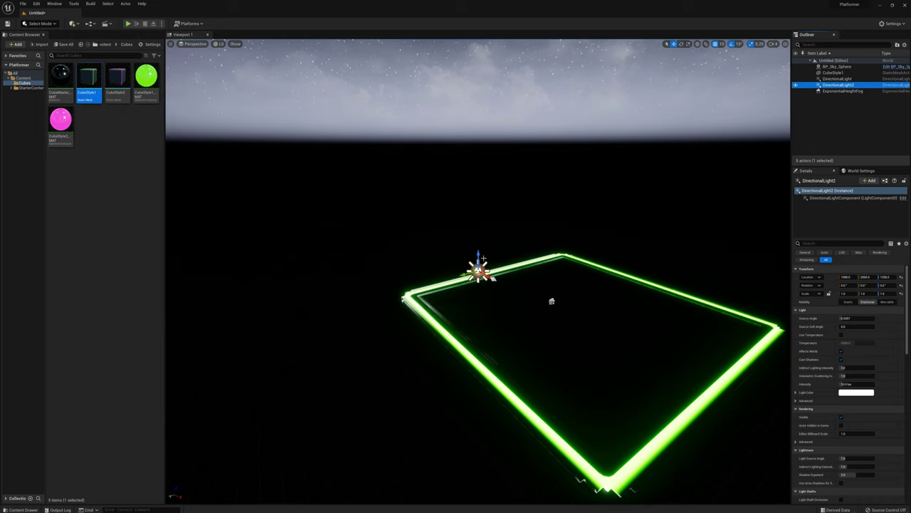
pyautogui.moveTo(479, 254); pyautogui.dragTo(478, 107)
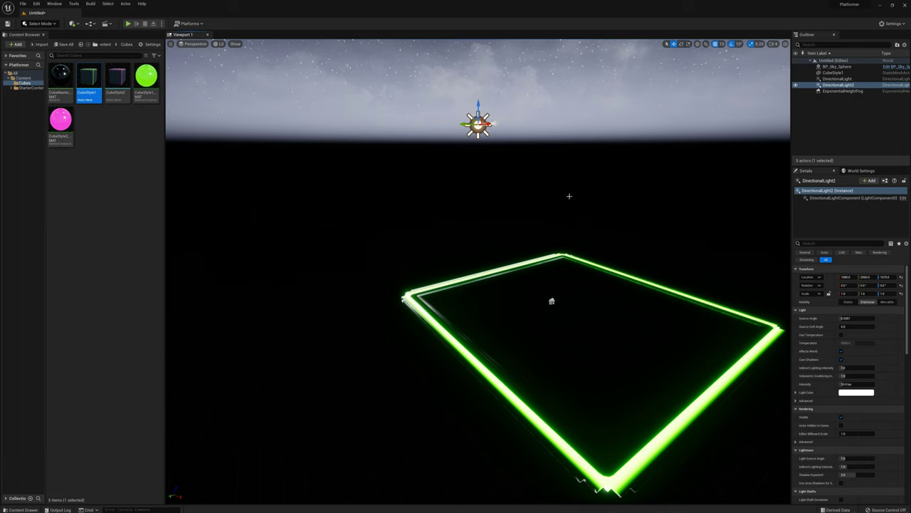
# Rotate the second directional light so that it shines down at an angle onto the platform's top surface
pyautogui.hotkey('ctrl', 'l')
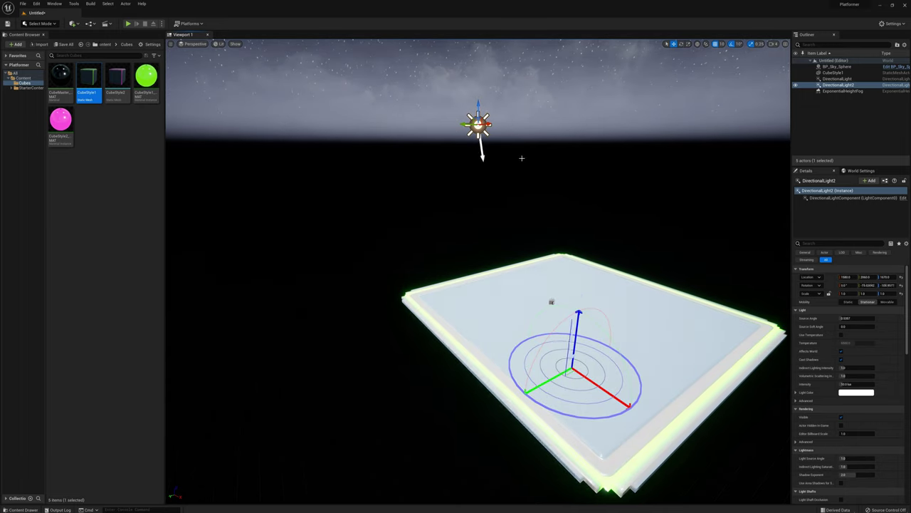
pyautogui.hotkey('ctrl', 'l')
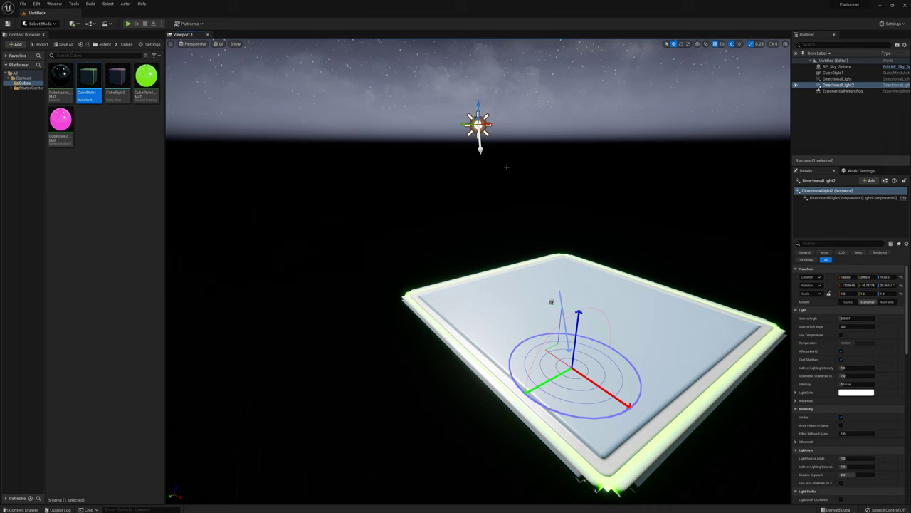
pyautogui.moveTo(526, 186); pyautogui.dragTo(618, 212, button='right')
pyautogui.press('a')
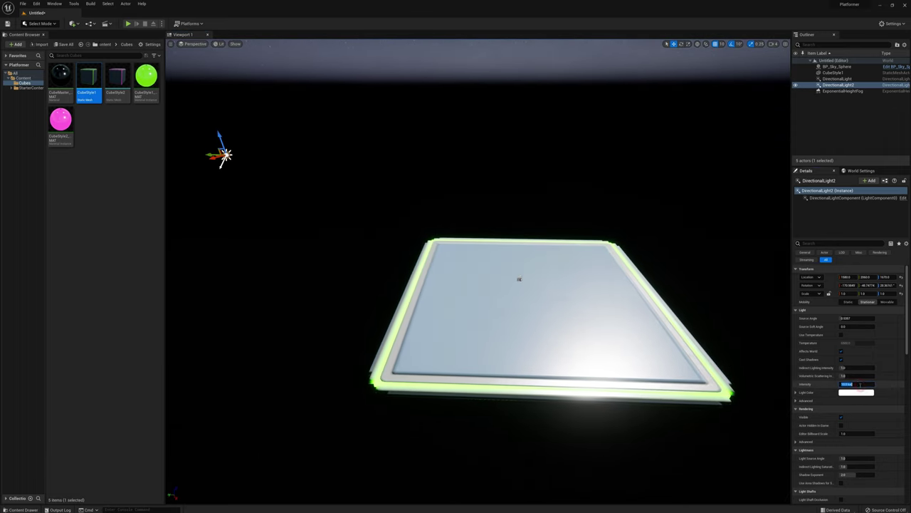
# Set the second directional light's intensity to 1 lux
pyautogui.click(855, 384)
pyautogui.write('1')
pyautogui.press('Return')
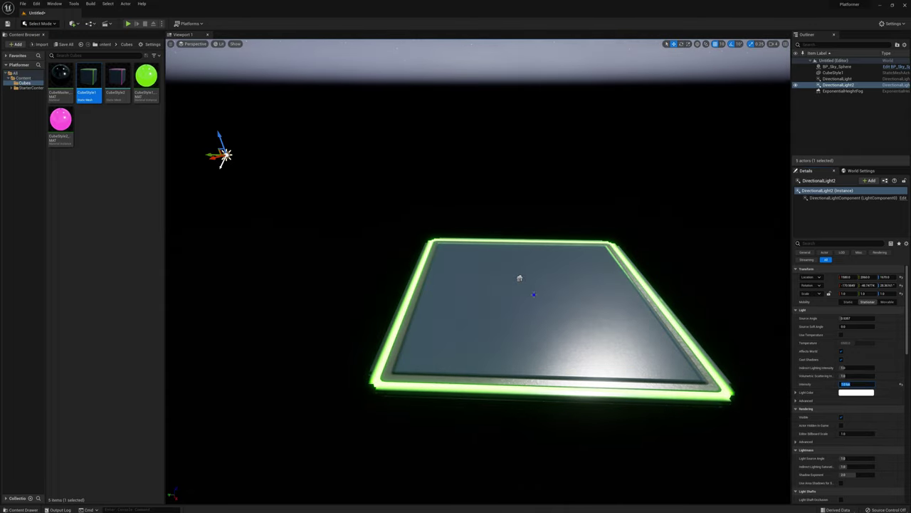
pyautogui.moveTo(535, 294); pyautogui.dragTo(546, 274, button='right')
pyautogui.press('s')
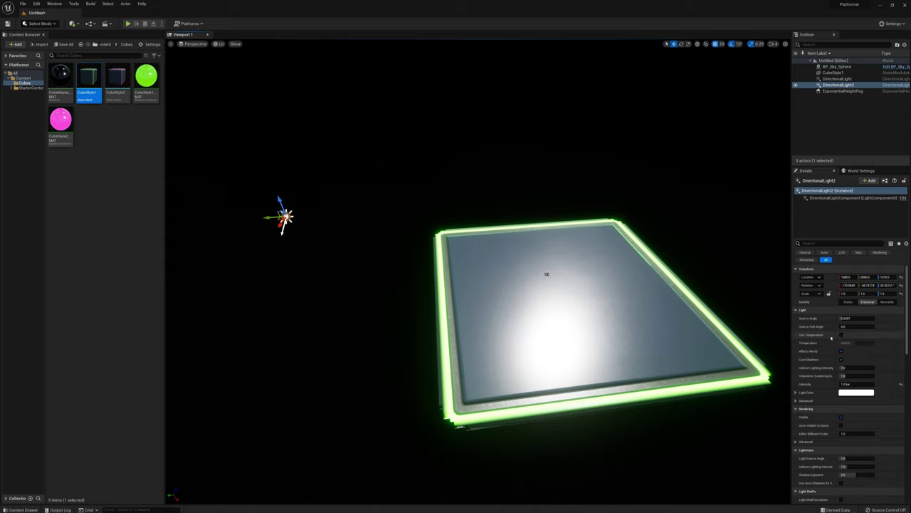
# Set the second directional light's source soft angle to 20 to soften the highlight on the platform
pyautogui.click(864, 328)
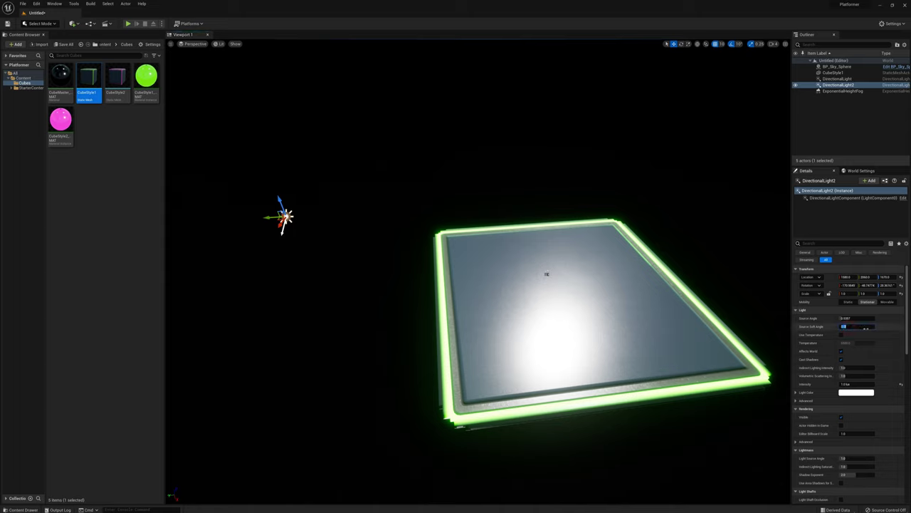
pyautogui.write('20')
pyautogui.press('Return')
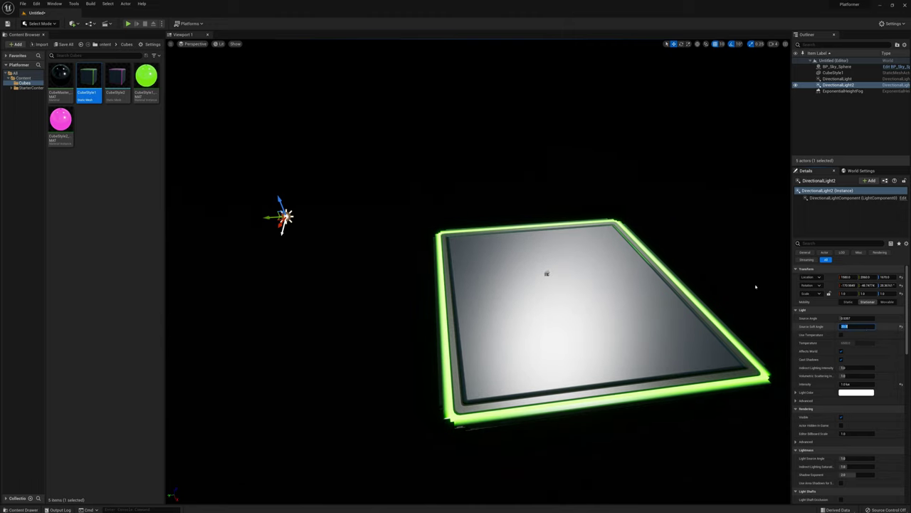
pyautogui.moveTo(615, 211); pyautogui.dragTo(737, 265, button='right')
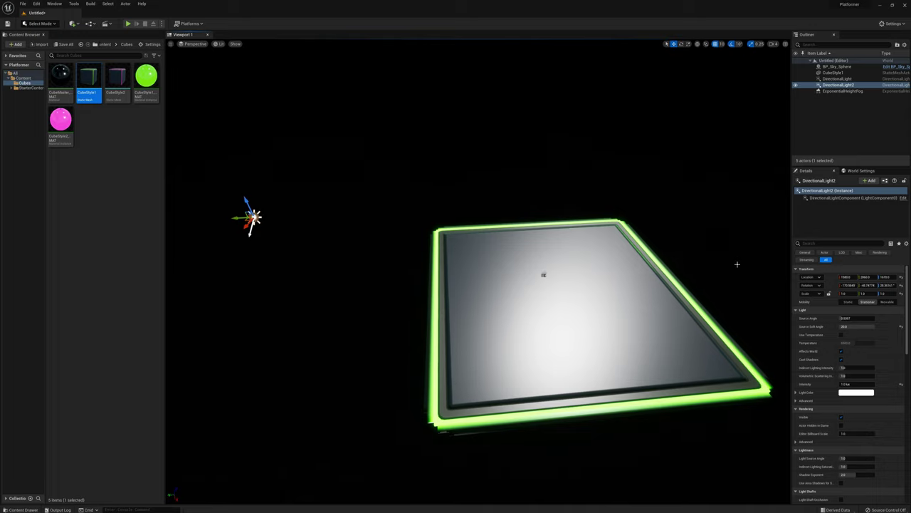
# Set the second directional light's source soft angle to 50
pyautogui.click(851, 326)
pyautogui.write('50')
pyautogui.press('Return')
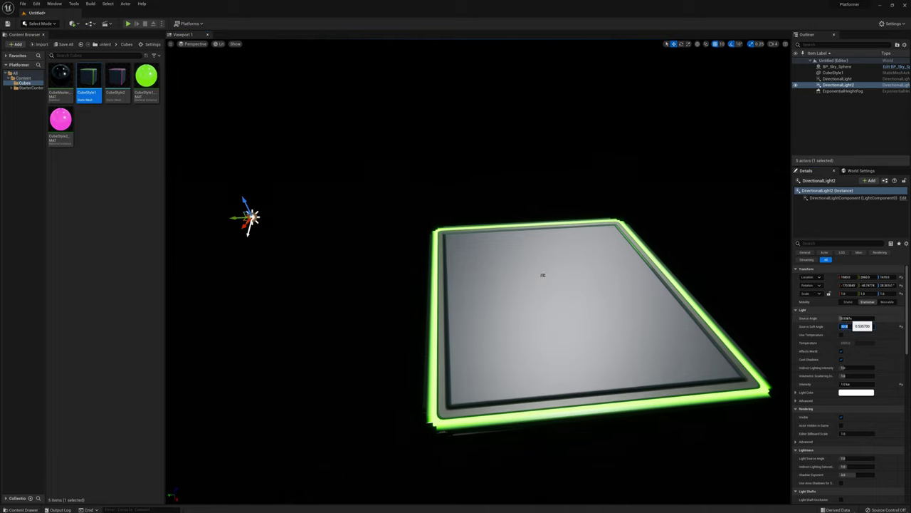
pyautogui.moveTo(458, 180)
pyautogui.keyDown('alt'); pyautogui.mouseDown()
pyautogui.moveTo(548, 189)
pyautogui.moveTo(467, 178)
pyautogui.mouseUp(); pyautogui.keyUp('alt')
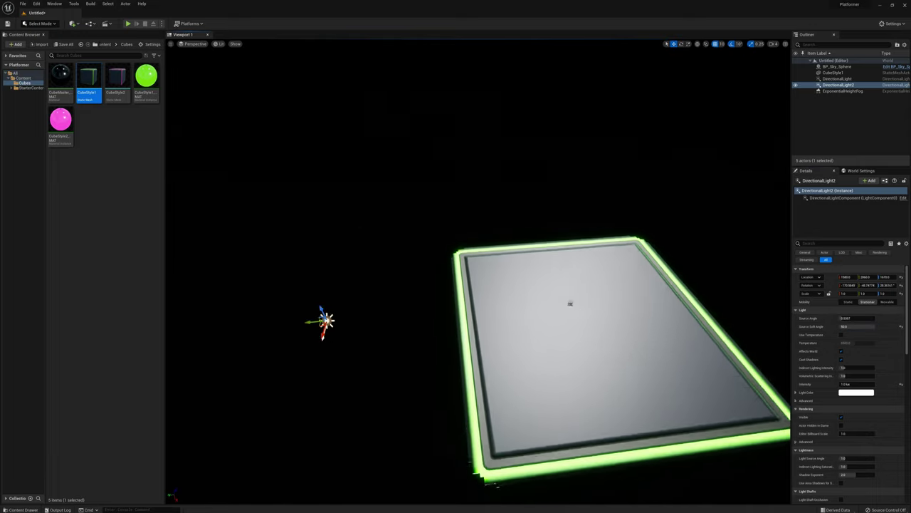
pyautogui.moveTo(466, 178); pyautogui.dragTo(484, 171, button='right')
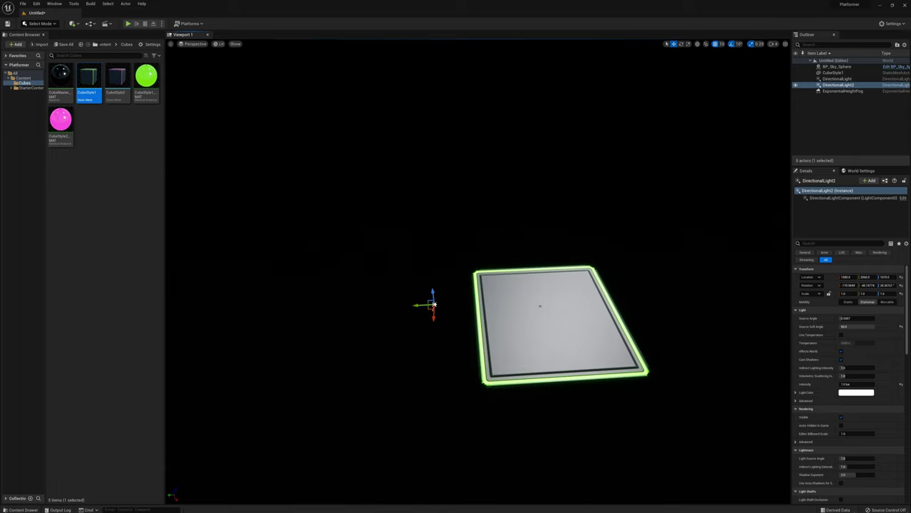
pyautogui.press('d')
pyautogui.moveTo(521, 312); pyautogui.dragTo(521, 311, button='right')
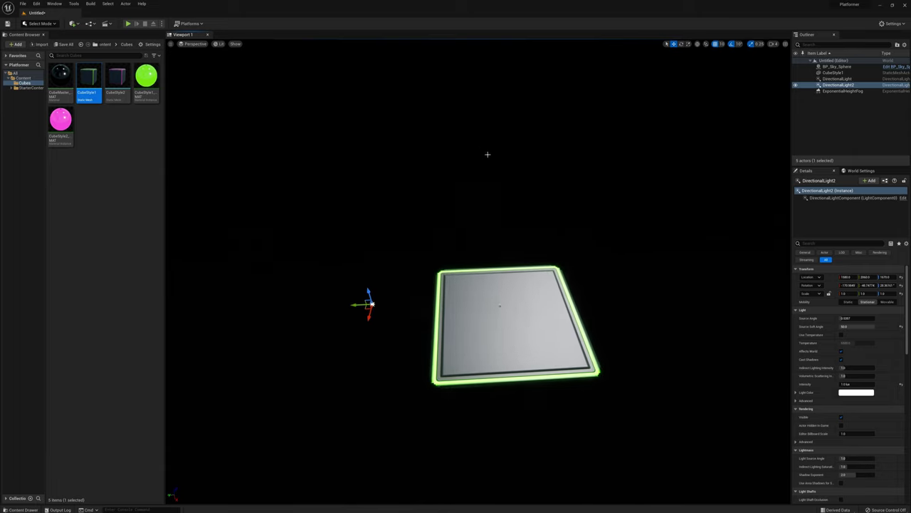
# Add a PostProcessVolume above the platform and enable its Infinite Extent (Unbound) option
pyautogui.click(74, 24)
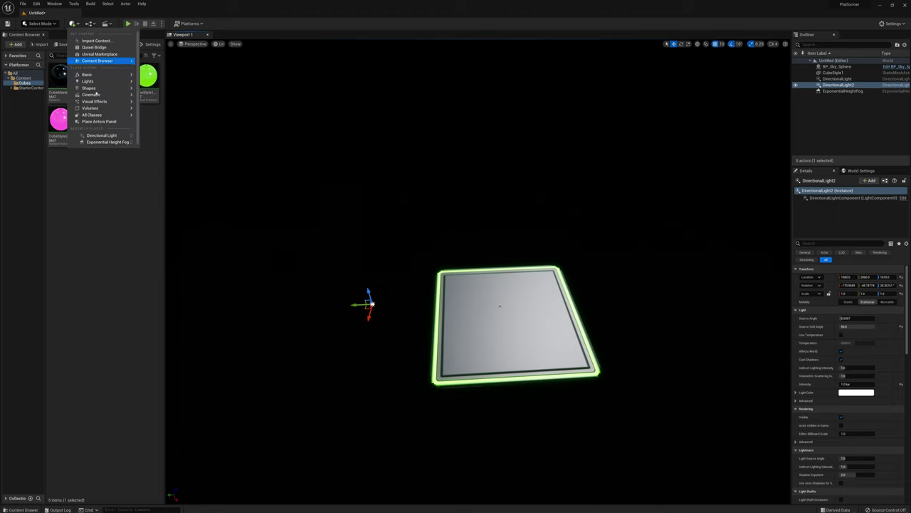
pyautogui.moveTo(89, 101)
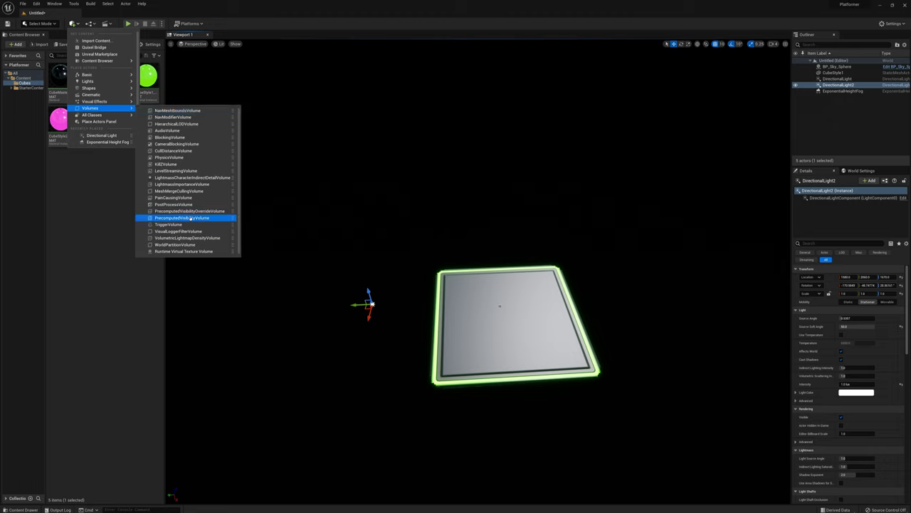
pyautogui.moveTo(368, 208); pyautogui.dragTo(502, 223)
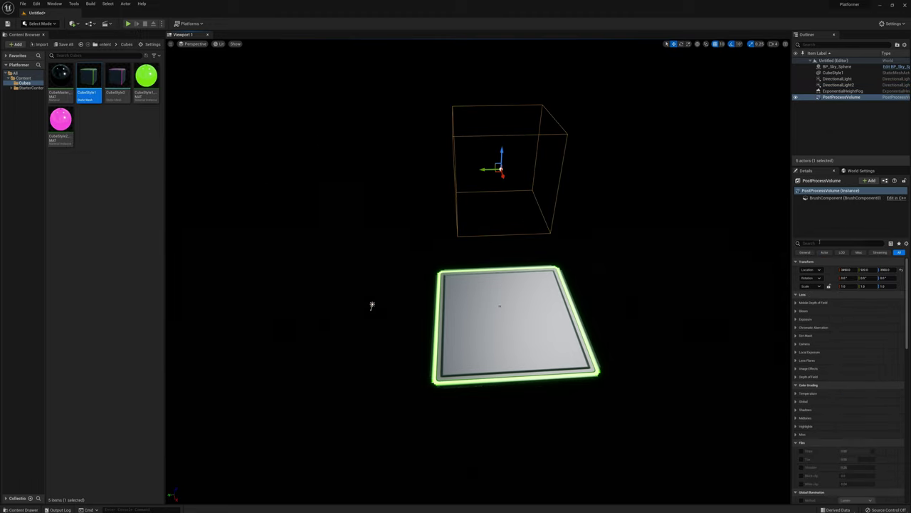
pyautogui.write('exten')
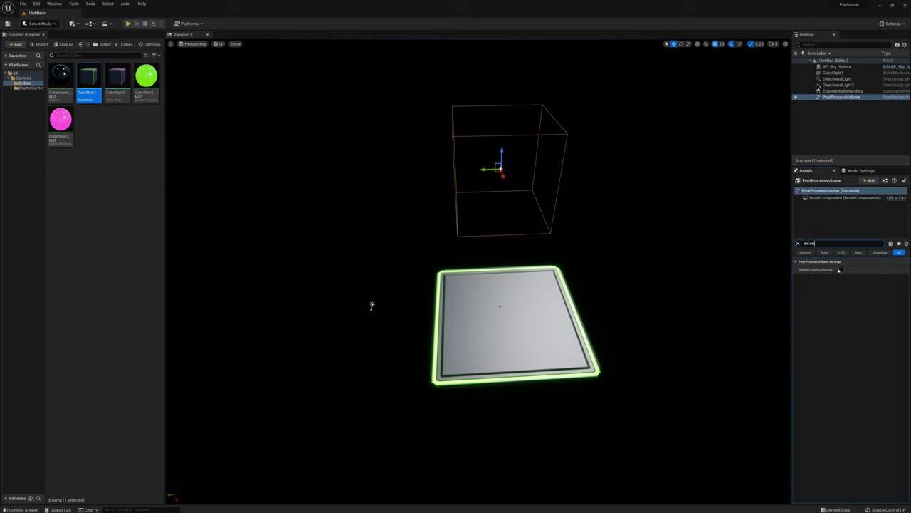
# Enable the post process volume's Min Brightness and Max Brightness exposure overrides and set both to 1
pyautogui.doubleClick(822, 243)
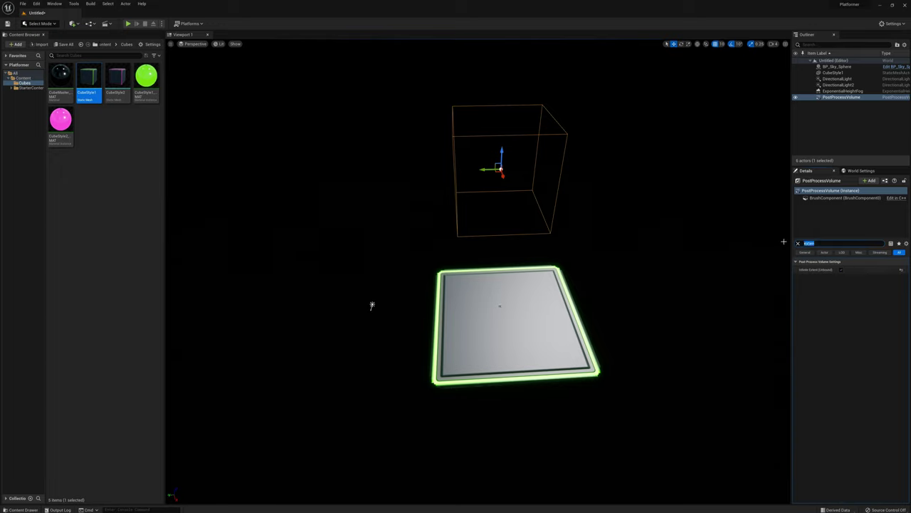
pyautogui.write('brightn')
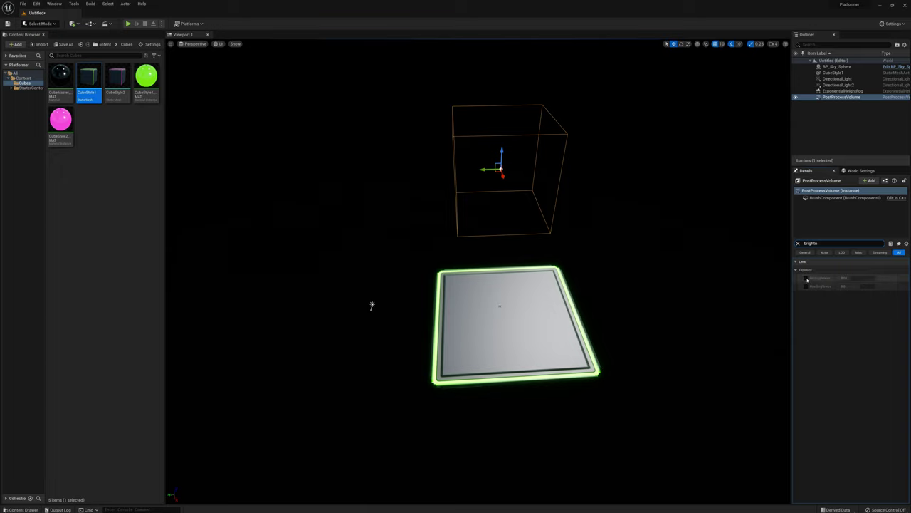
pyautogui.click(806, 277)
pyautogui.click(807, 286)
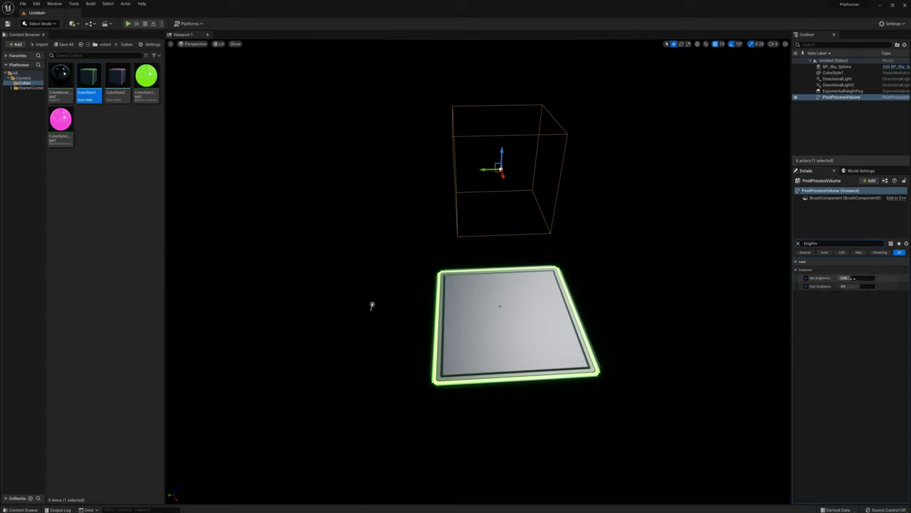
pyautogui.write('1')
pyautogui.click(862, 287)
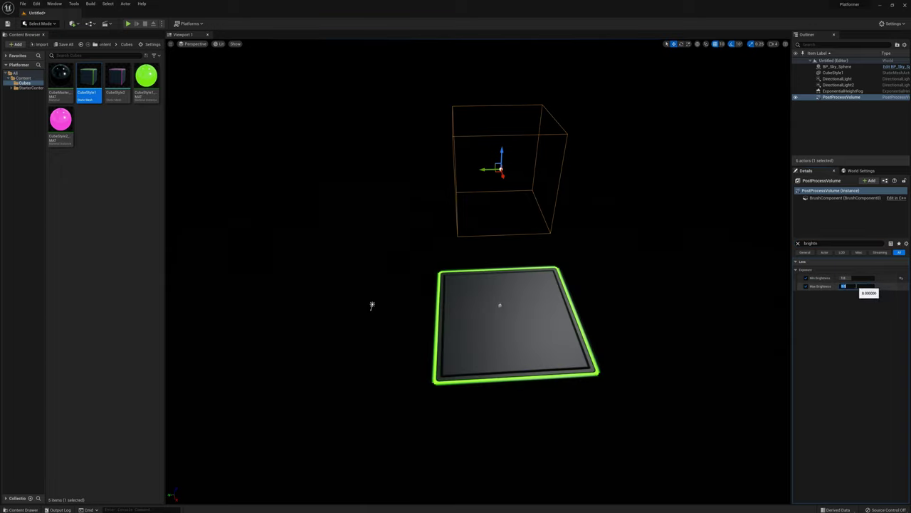
pyautogui.write('1')
pyautogui.moveTo(870, 286); pyautogui.dragTo(870, 286)
pyautogui.moveTo(614, 224); pyautogui.dragTo(534, 238, button='right')
pyautogui.keyDown('alt'); pyautogui.moveTo(461, 311); pyautogui.dragTo(285, 306); pyautogui.keyUp('alt')
pyautogui.keyDown('alt'); pyautogui.moveTo(466, 290); pyautogui.dragTo(354, 263); pyautogui.keyUp('alt')
pyautogui.click(799, 243)
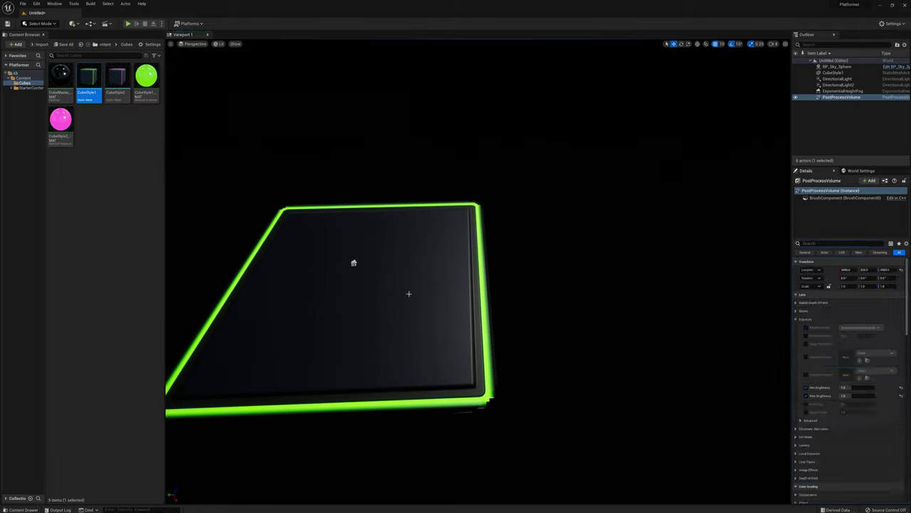
# Move the ground platform to the world origin by setting its location to 0, 0, 0
pyautogui.click(354, 263)
pyautogui.press('f')
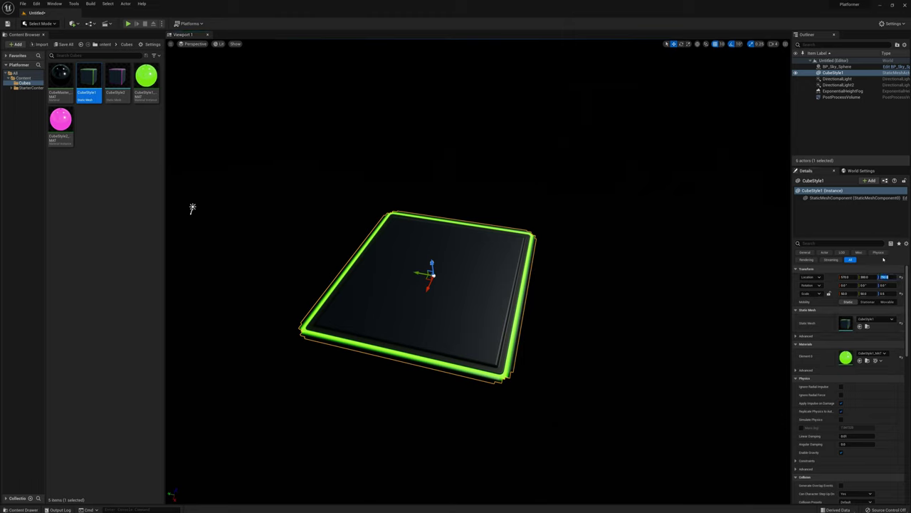
pyautogui.press('Return')
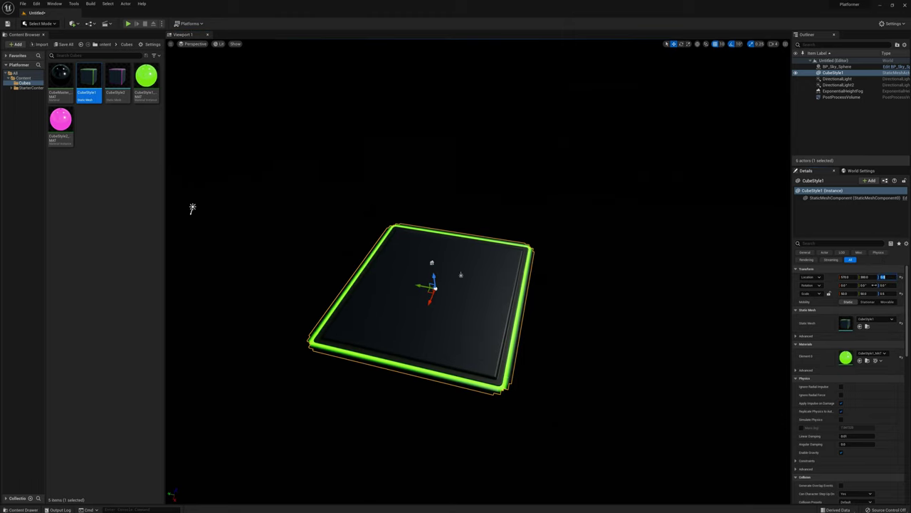
pyautogui.click(854, 276)
pyautogui.write('0')
pyautogui.press('Tab')
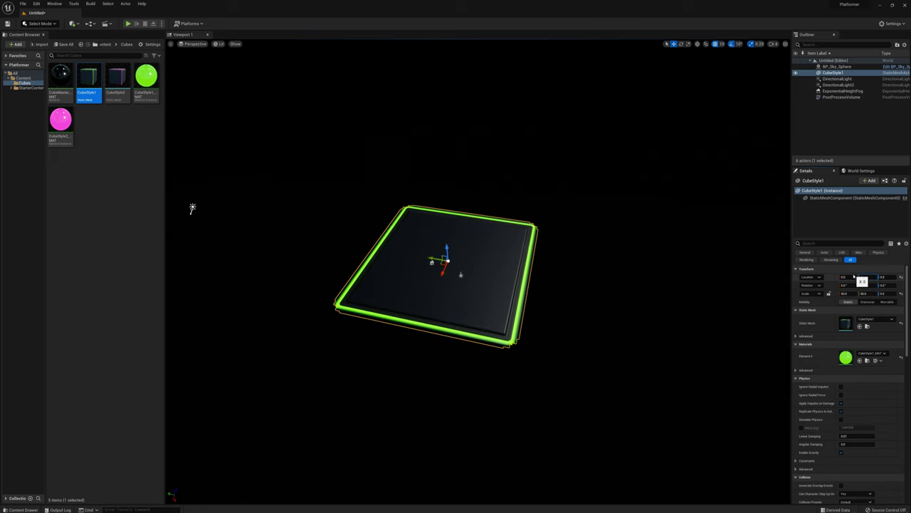
pyautogui.write('0')
pyautogui.press('Tab')
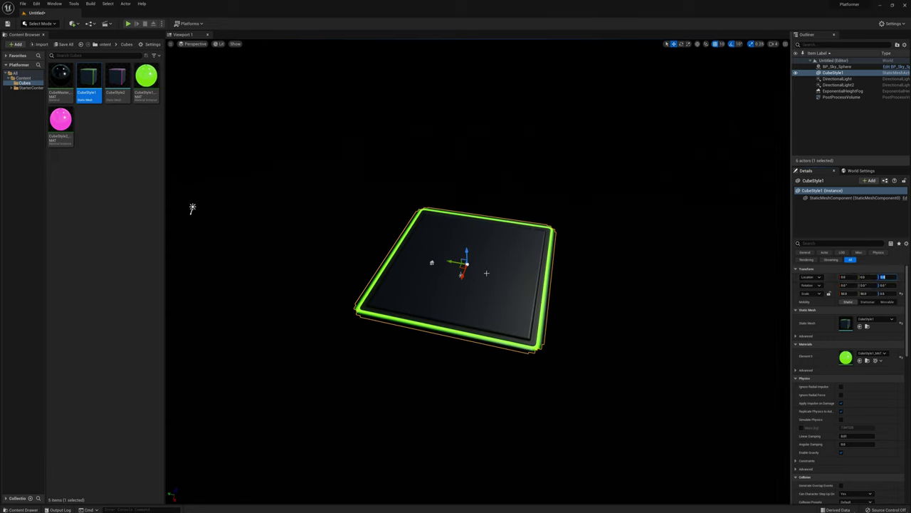
# Duplicate the ground platform along the Y axis and place the copy edge to edge with the original
pyautogui.moveTo(486, 273); pyautogui.dragTo(431, 271, button='right')
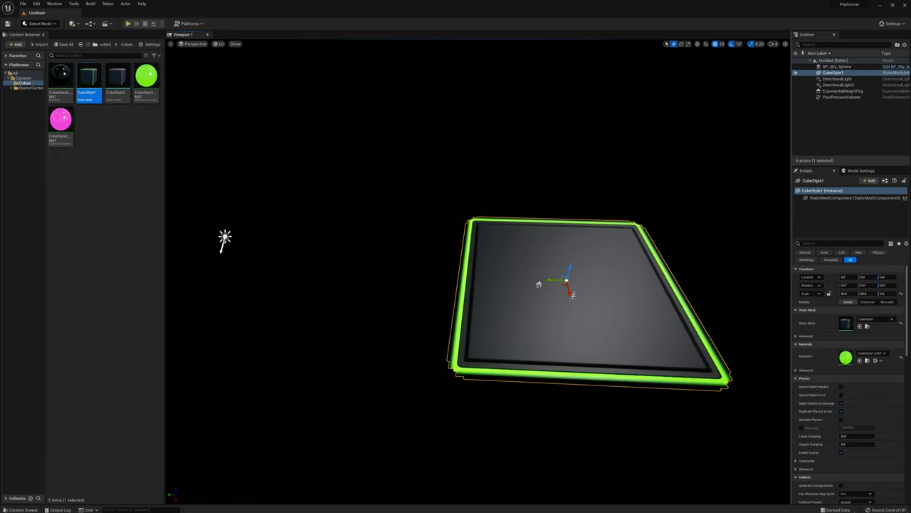
pyautogui.moveTo(224, 239); pyautogui.dragTo(313, 250, button='right')
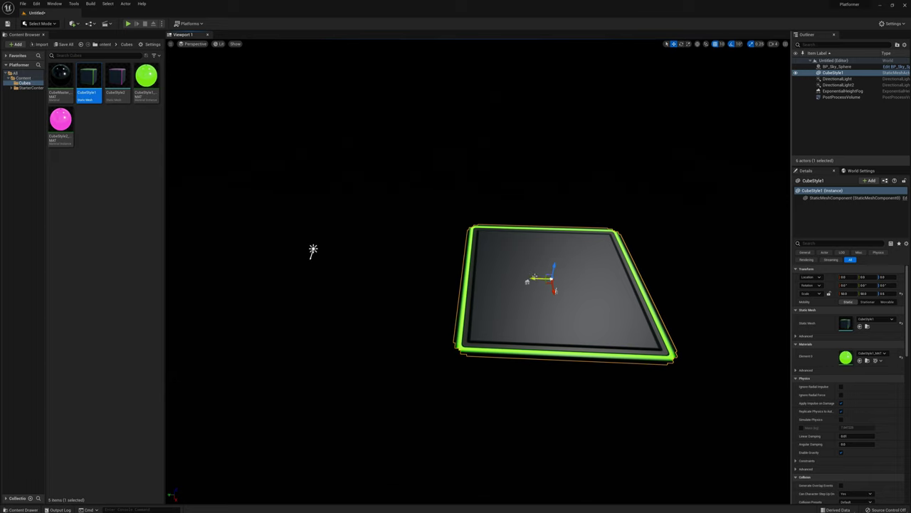
pyautogui.keyDown('alt'); pyautogui.moveTo(534, 278); pyautogui.dragTo(374, 287); pyautogui.keyUp('alt')
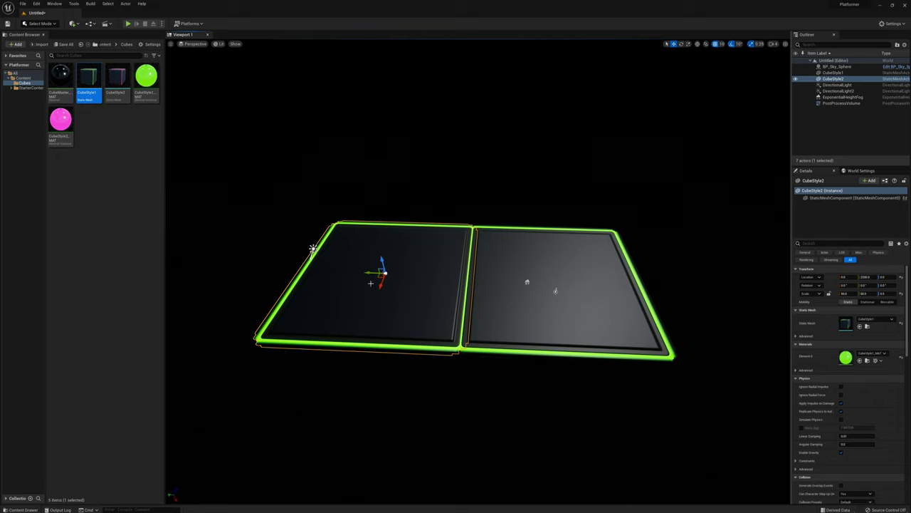
# Duplicate the pair of platforms twice along the X axis to form a two-by-three grid of adjoining tiles
pyautogui.moveTo(312, 248); pyautogui.dragTo(356, 186, button='right')
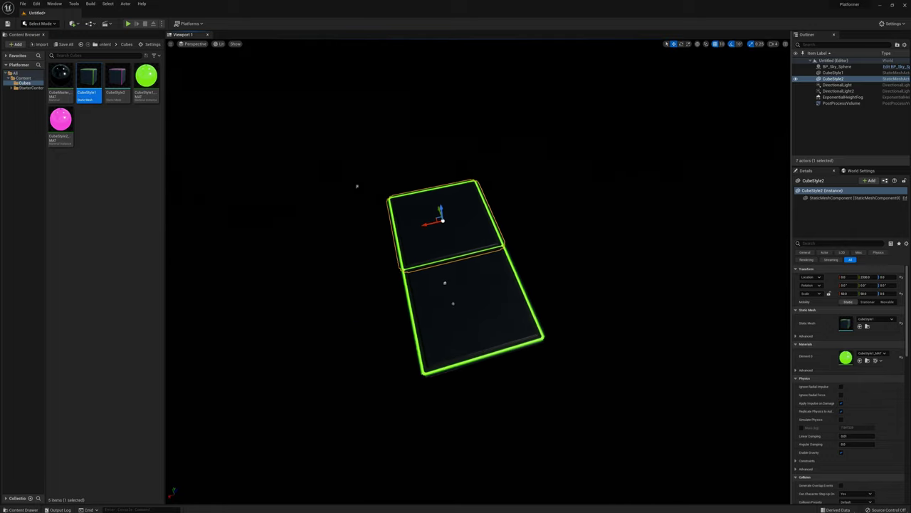
pyautogui.moveTo(484, 277); pyautogui.dragTo(507, 279, button='right')
pyautogui.keyDown('shift'); pyautogui.click(486, 274); pyautogui.keyUp('shift')
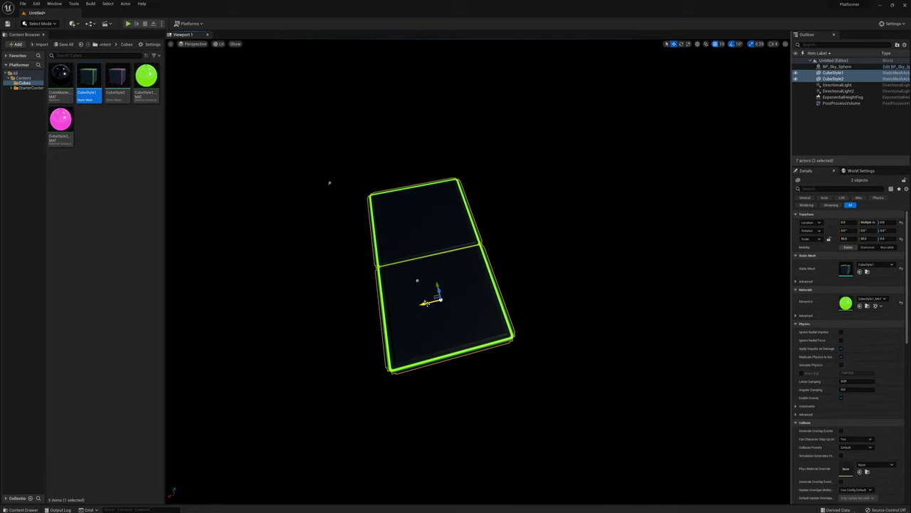
pyautogui.keyDown('alt'); pyautogui.moveTo(425, 301); pyautogui.dragTo(537, 278); pyautogui.keyUp('alt')
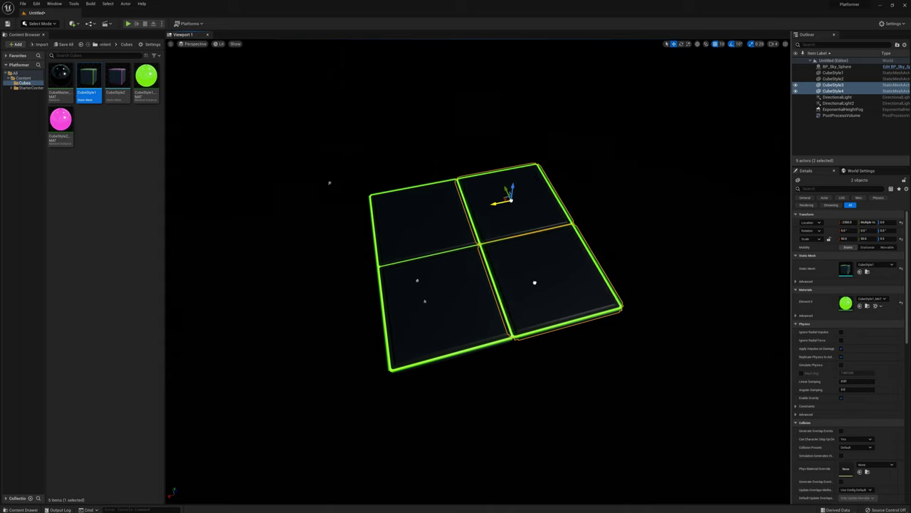
pyautogui.moveTo(534, 281); pyautogui.dragTo(598, 282, button='right')
pyautogui.keyDown('alt'); pyautogui.moveTo(419, 225); pyautogui.dragTo(515, 226); pyautogui.keyUp('alt')
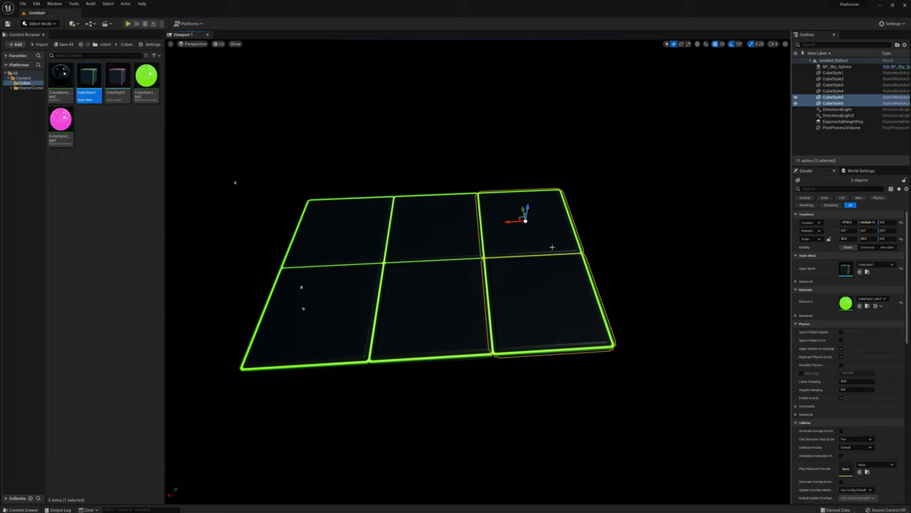
# Duplicate a corner tile of the grid upward to a height of about 970 and centre the copy across the grid's near end
pyautogui.moveTo(552, 247); pyautogui.dragTo(702, 257, button='right')
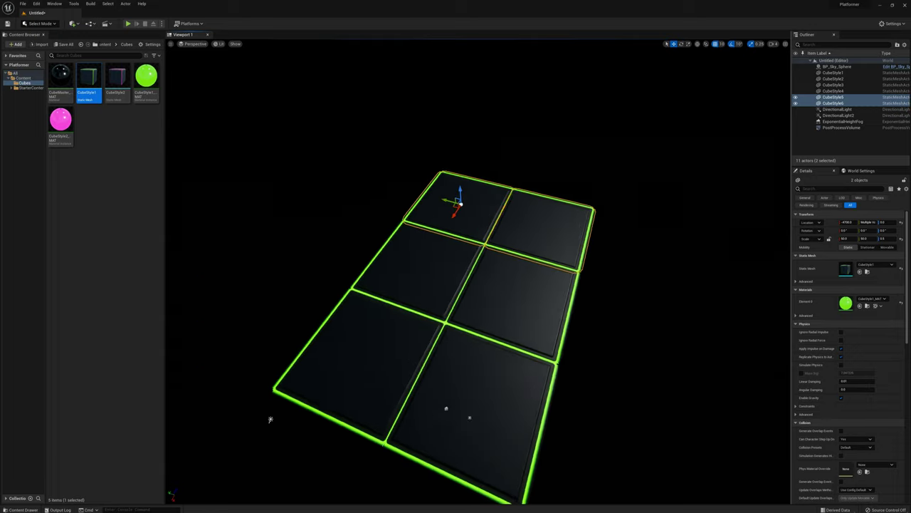
pyautogui.keyDown('alt'); pyautogui.moveTo(270, 419); pyautogui.dragTo(321, 378); pyautogui.keyUp('alt')
pyautogui.click(410, 326)
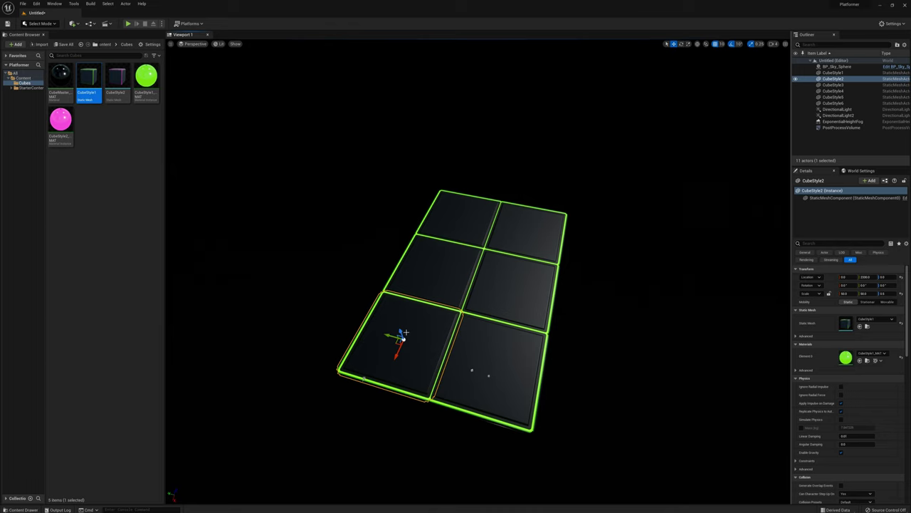
pyautogui.keyDown('alt'); pyautogui.moveTo(401, 333); pyautogui.dragTo(378, 307); pyautogui.keyUp('alt')
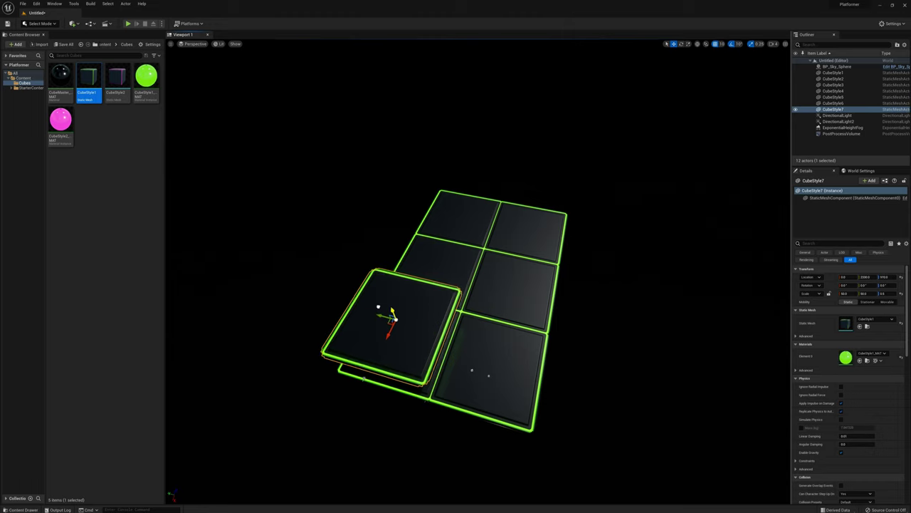
pyautogui.moveTo(388, 313); pyautogui.dragTo(428, 317, button='right')
pyautogui.moveTo(447, 280); pyautogui.dragTo(508, 298)
pyautogui.moveTo(584, 218); pyautogui.dragTo(569, 234, button='right')
pyautogui.moveTo(491, 237); pyautogui.dragTo(489, 243)
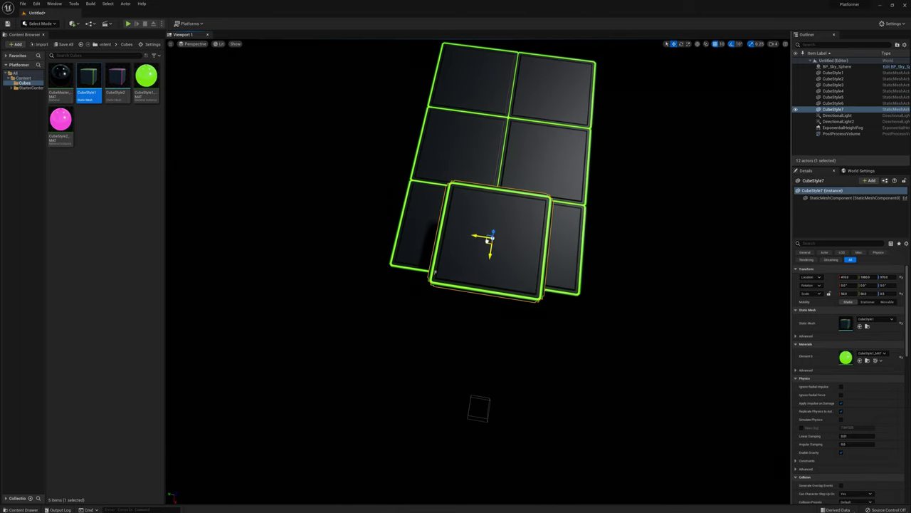
pyautogui.moveTo(490, 242); pyautogui.dragTo(464, 206, button='right')
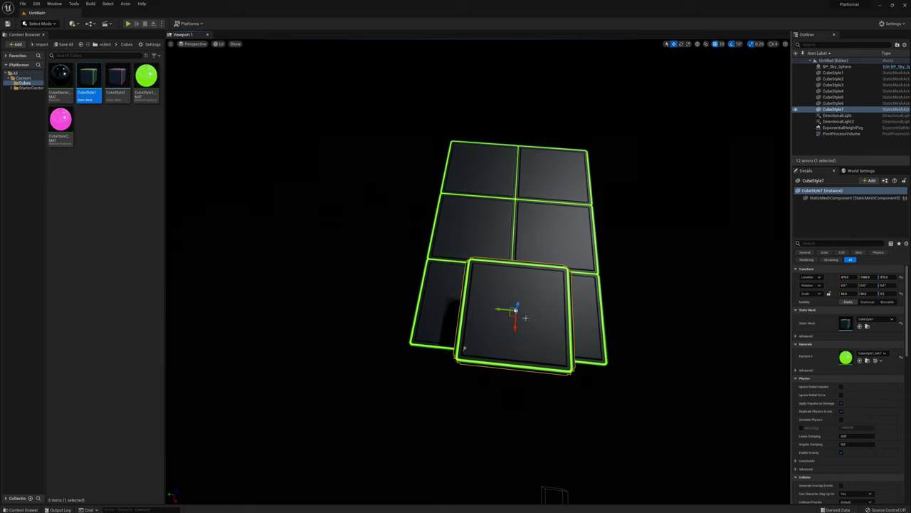
# Duplicate the raised platform along the X axis to hover above the far end of the grid
pyautogui.keyDown('alt'); pyautogui.moveTo(514, 324); pyautogui.dragTo(531, 115); pyautogui.keyUp('alt')
pyautogui.keyDown('alt'); pyautogui.moveTo(464, 349); pyautogui.dragTo(643, 287); pyautogui.keyUp('alt')
pyautogui.moveTo(349, 237); pyautogui.dragTo(389, 235)
pyautogui.moveTo(389, 235); pyautogui.dragTo(246, 246, button='right')
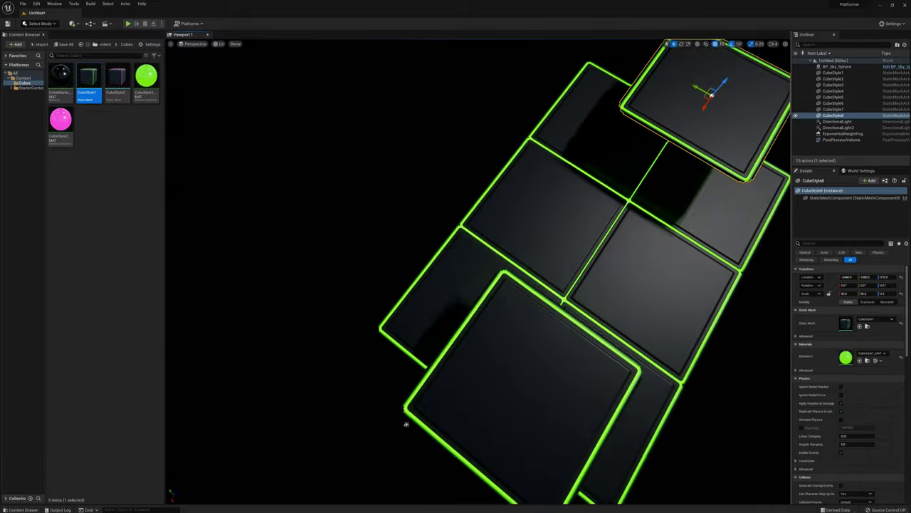
# Turn off Cast Shadows on the second directional light to remove the hard shadows beneath the raised platforms
pyautogui.keyDown('alt'); pyautogui.moveTo(406, 424); pyautogui.dragTo(559, 219); pyautogui.keyUp('alt')
pyautogui.click(589, 227)
pyautogui.click(348, 160)
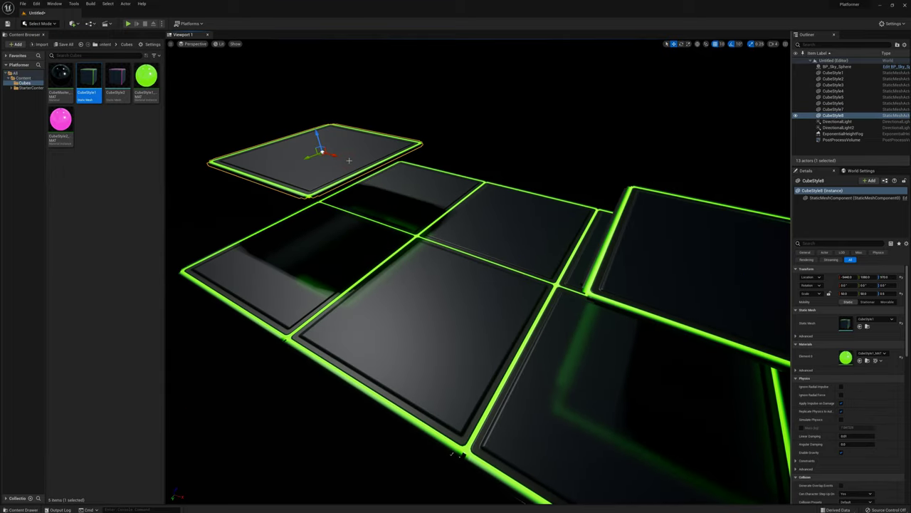
pyautogui.moveTo(677, 232); pyautogui.dragTo(638, 213, button='right')
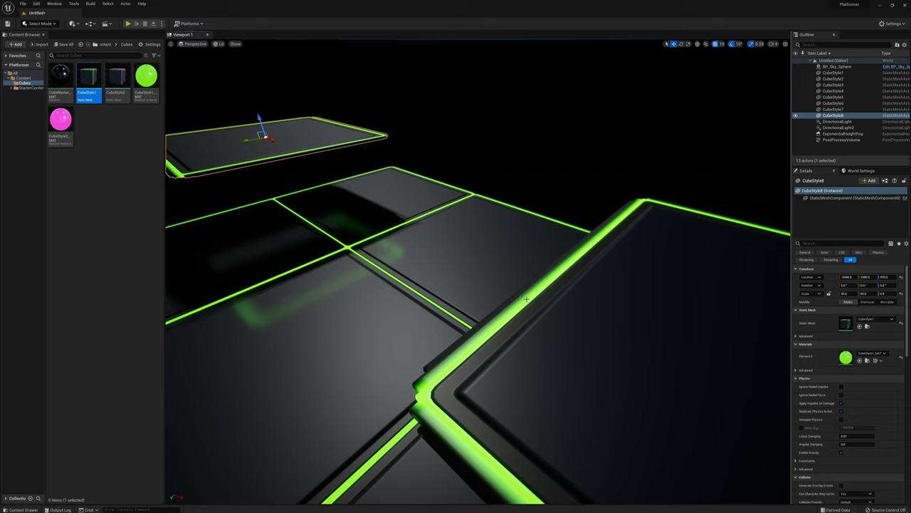
pyautogui.moveTo(527, 299); pyautogui.dragTo(486, 277, button='right')
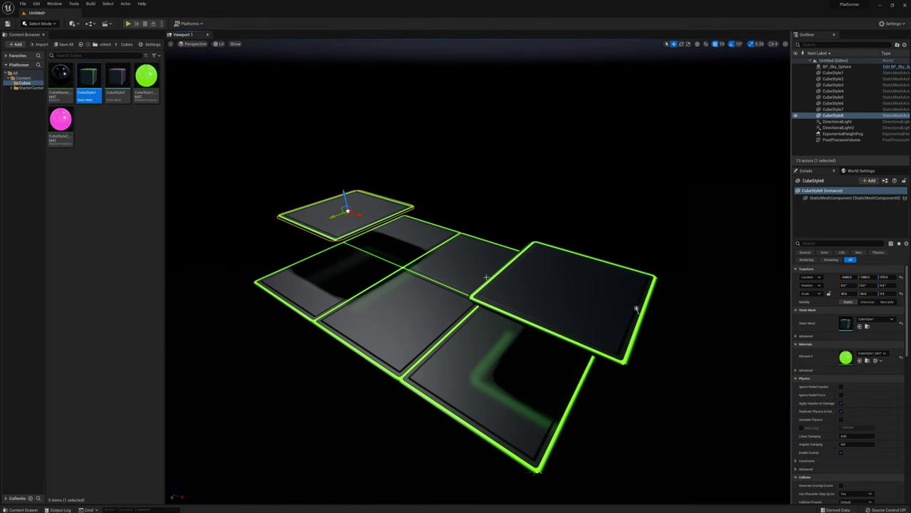
pyautogui.click(838, 127)
pyautogui.click(824, 243)
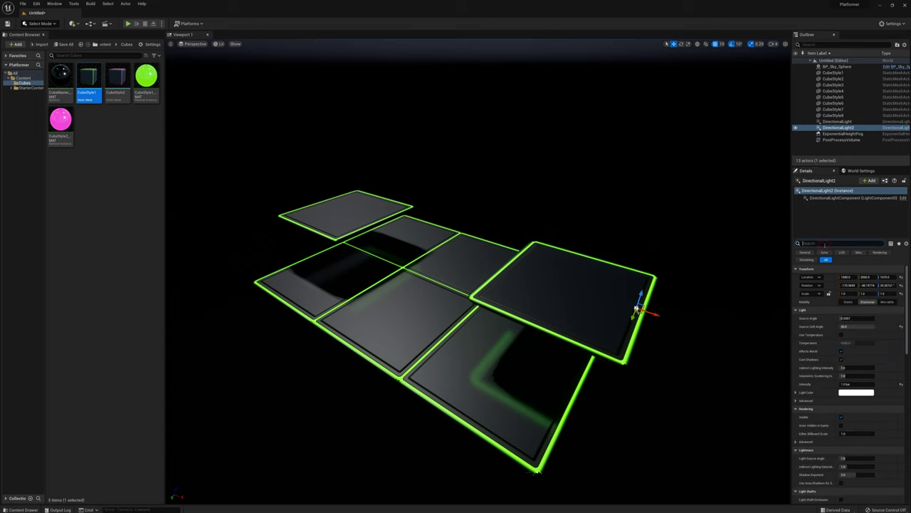
pyautogui.write('cast')
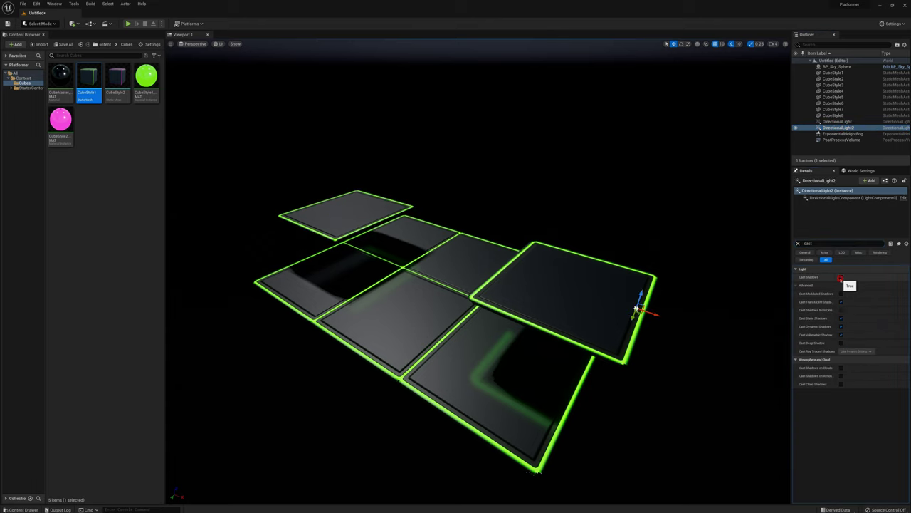
pyautogui.click(841, 278)
pyautogui.scroll(6, 529, 274)
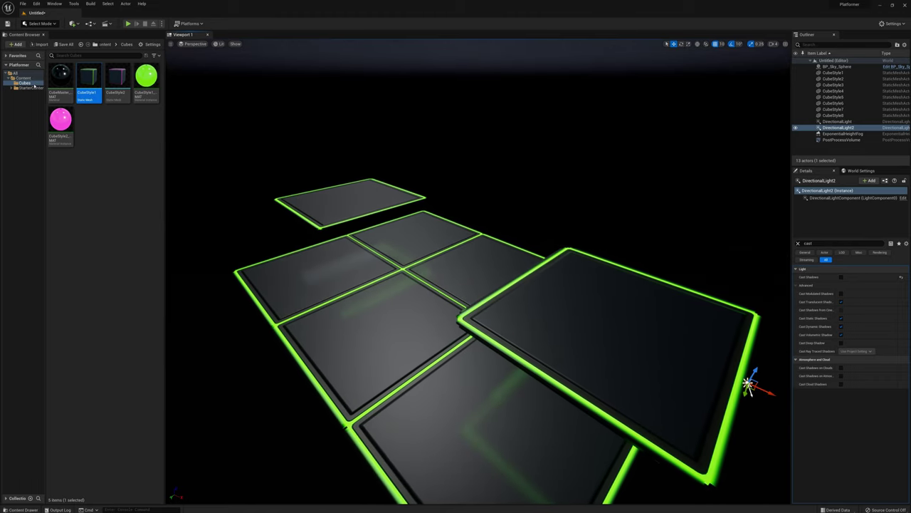
# Add the Third Person Blueprint content pack to the project
pyautogui.click(17, 45)
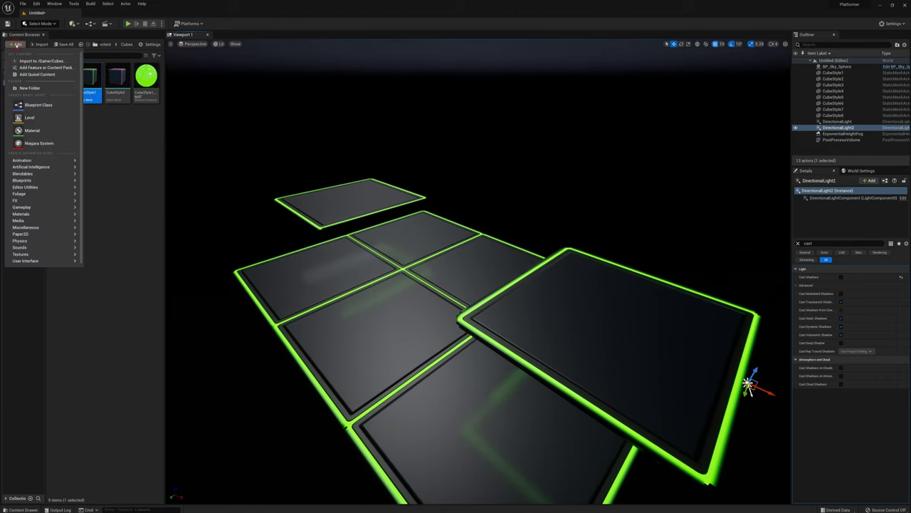
pyautogui.click(43, 67)
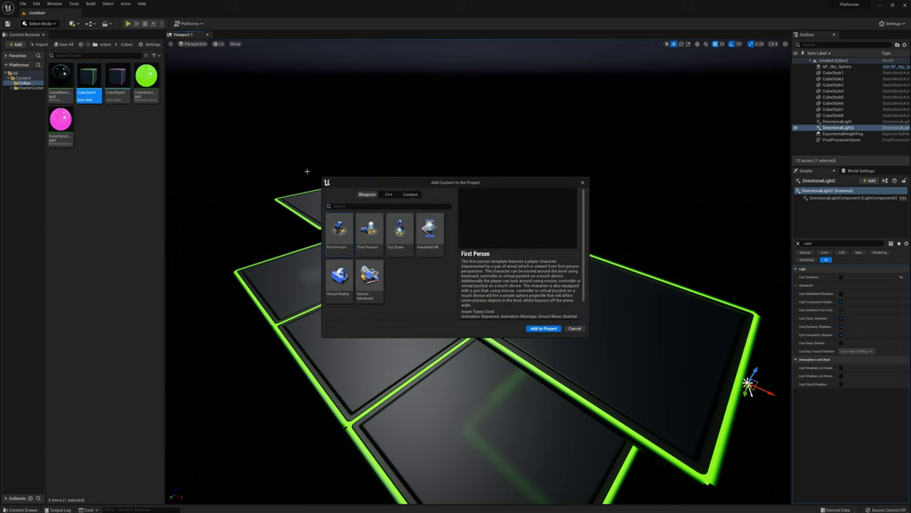
pyautogui.click(364, 242)
pyautogui.click(543, 328)
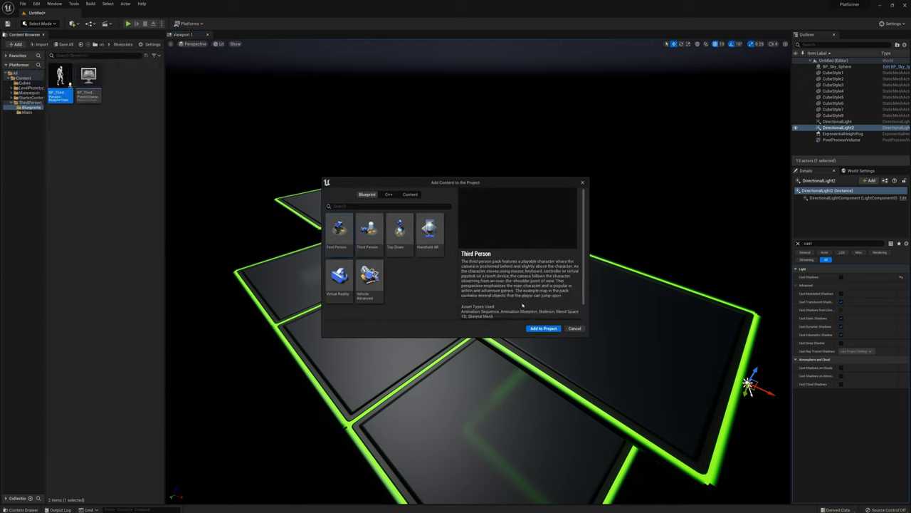
pyautogui.click(582, 183)
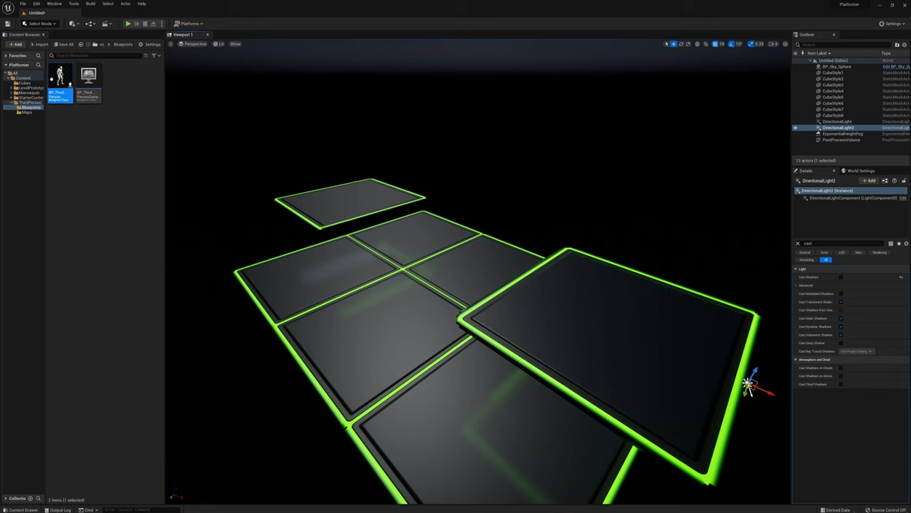
# Place BP_ThirdPersonCharacter on the near raised platform and rotate it to face the far end of the level
pyautogui.moveTo(59, 80); pyautogui.dragTo(547, 289)
pyautogui.moveTo(547, 288); pyautogui.dragTo(470, 306, button='right')
pyautogui.press('e')
pyautogui.moveTo(396, 332); pyautogui.dragTo(522, 316)
pyautogui.moveTo(522, 316); pyautogui.dragTo(579, 281, button='right')
pyautogui.click(543, 114)
pyautogui.click(614, 337)
pyautogui.press('w')
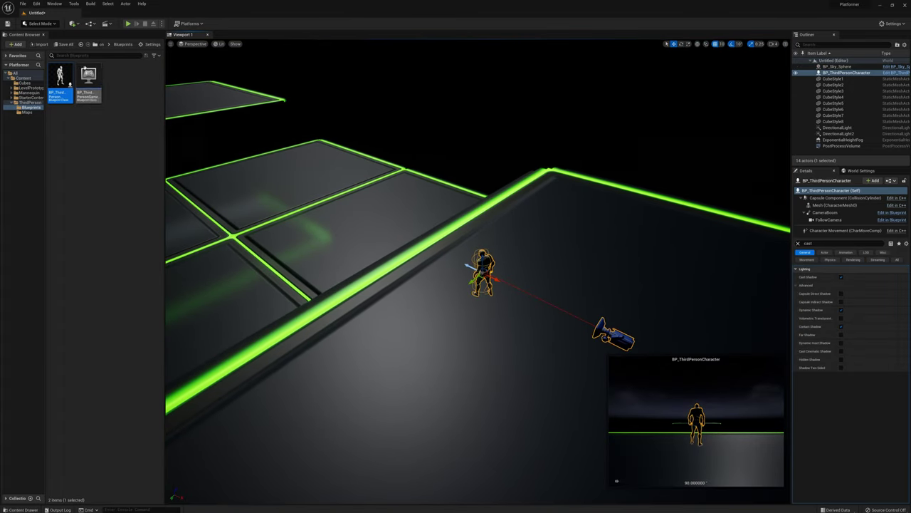
# Set the CameraBoom's Target Arm Length to 700 in the BP_ThirdPersonCharacter blueprint, compile it and close the blueprint
pyautogui.doubleClick(59, 77)
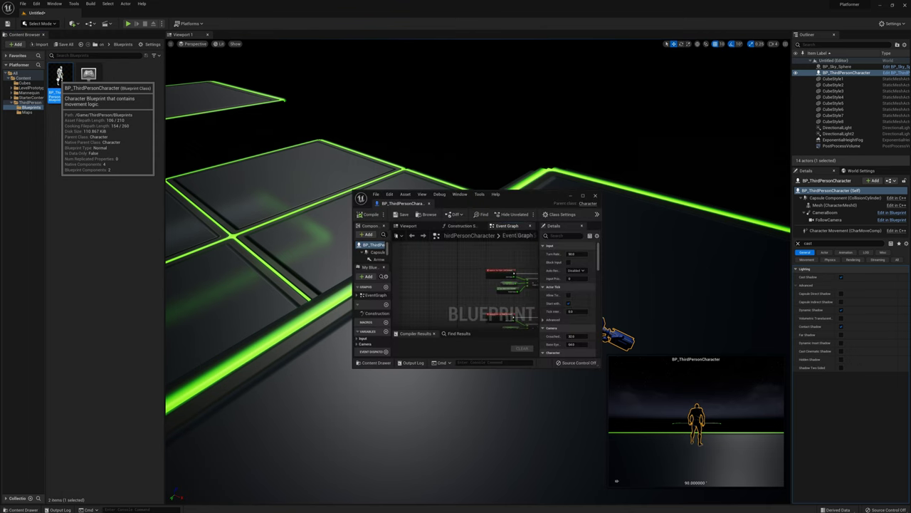
pyautogui.moveTo(402, 204); pyautogui.dragTo(109, 12)
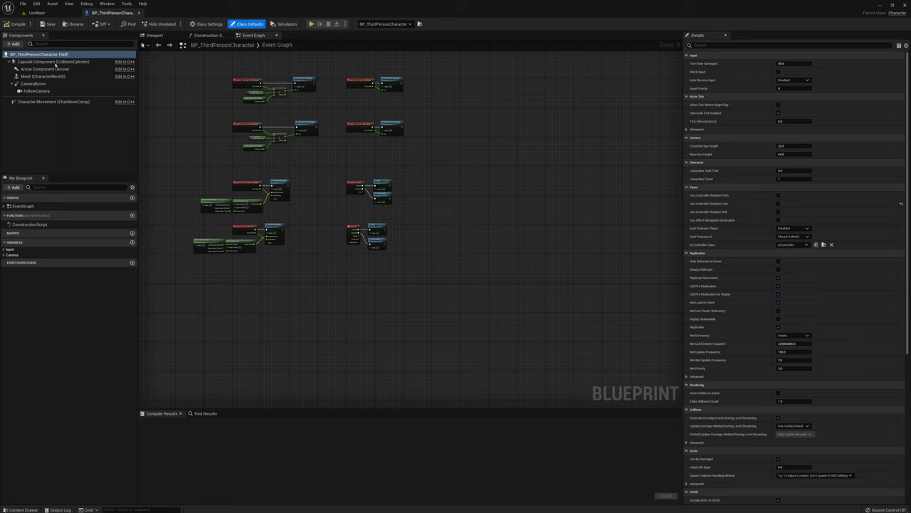
pyautogui.click(31, 83)
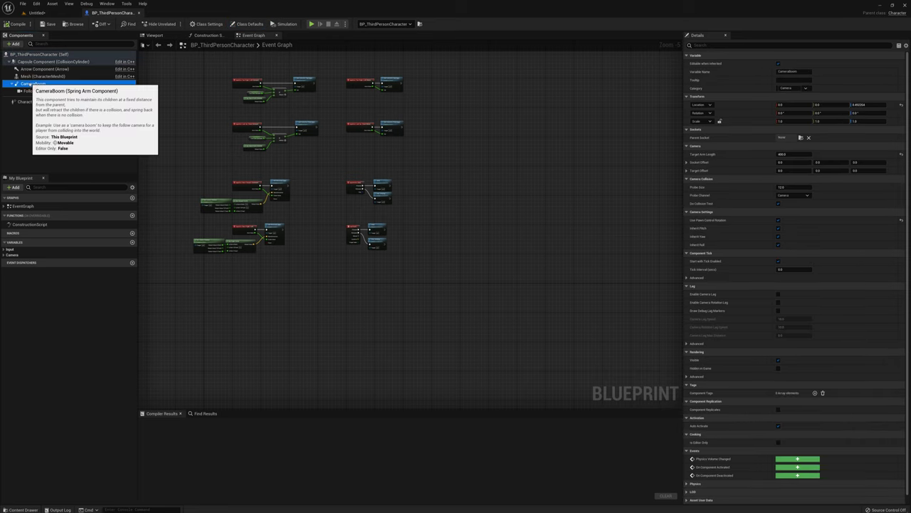
pyautogui.click(786, 155)
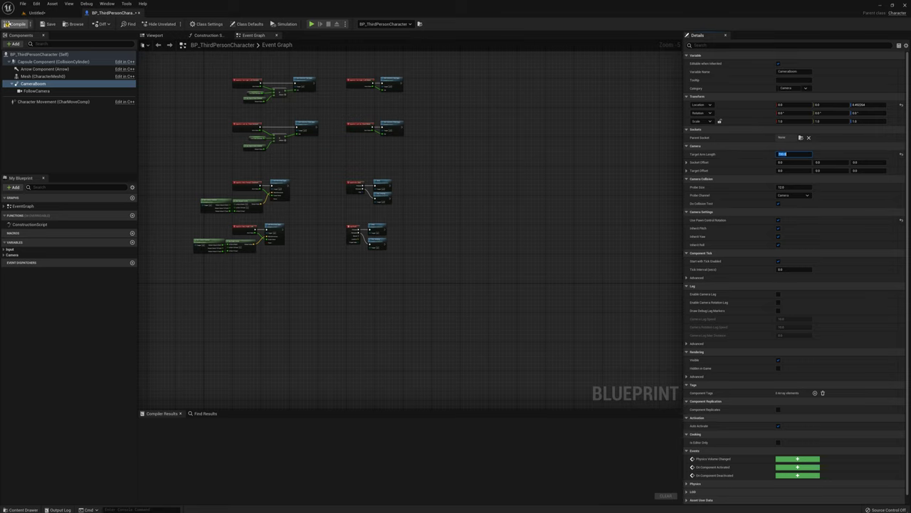
pyautogui.click(14, 24)
pyautogui.click(139, 13)
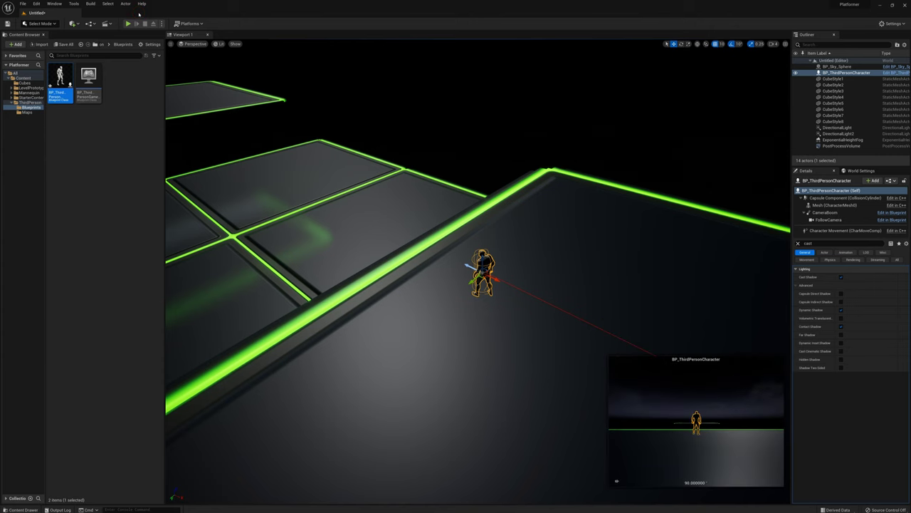
# Play-test the level in the viewport and stop the session
pyautogui.click(127, 24)
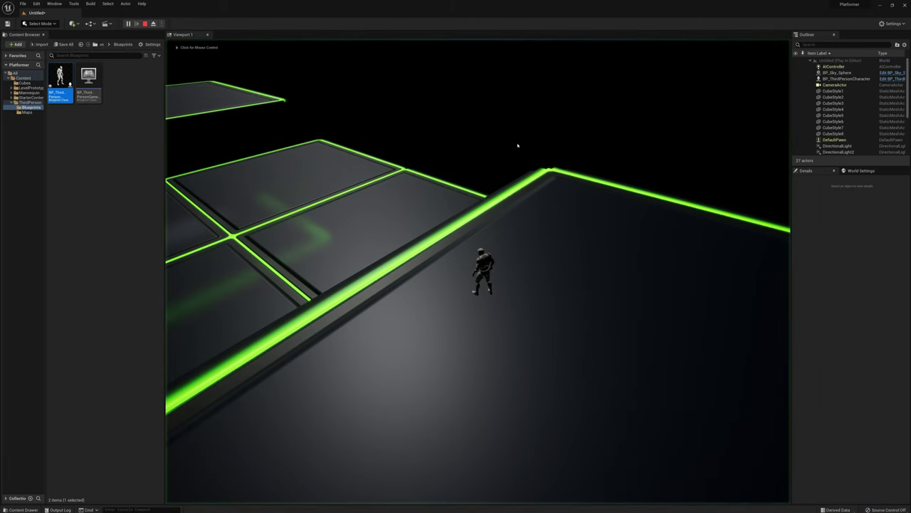
pyautogui.press('Escape')
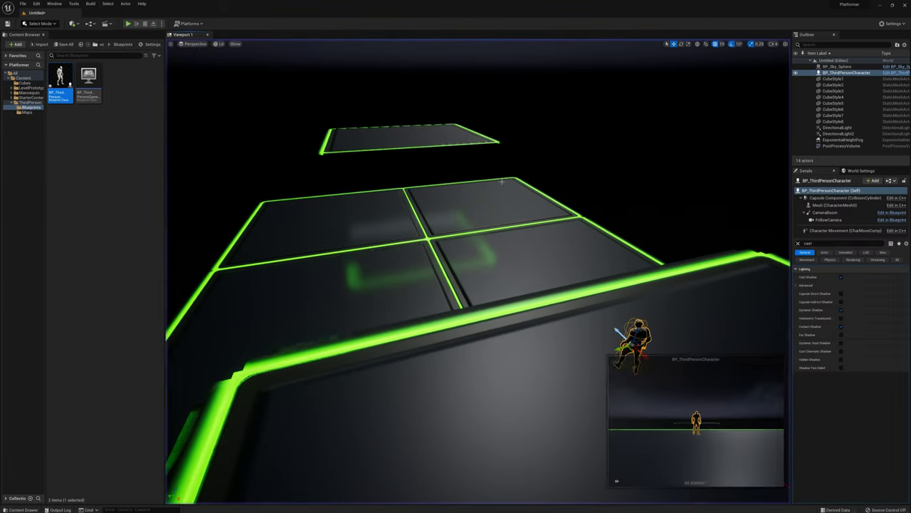
# Set the placed BP_ThirdPersonCharacter's Auto Possess Player option to Player 0
pyautogui.moveTo(505, 227); pyautogui.dragTo(563, 234, button='right')
pyautogui.moveTo(731, 282); pyautogui.dragTo(738, 283, button='right')
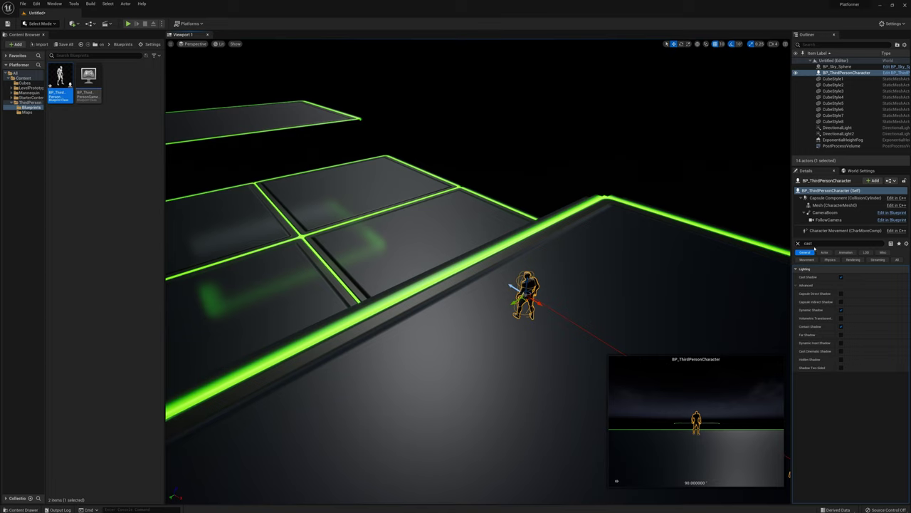
pyautogui.click(798, 243)
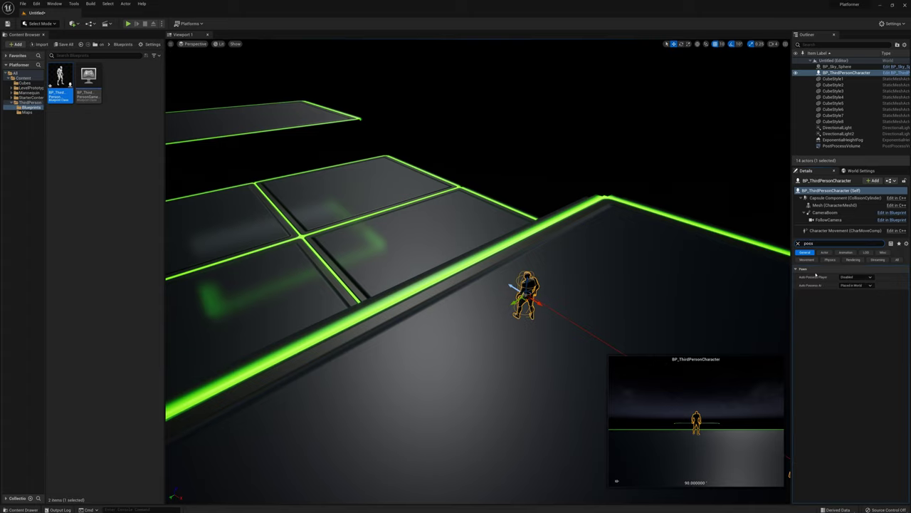
pyautogui.click(852, 277)
pyautogui.click(845, 289)
# Play-test the level by running and jumping with the third-person character on the near platform, and stop the session
pyautogui.click(129, 23)
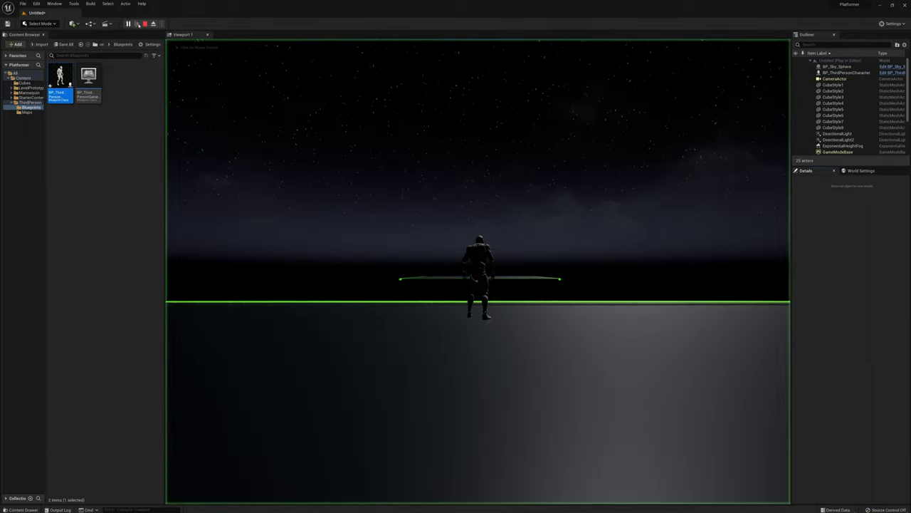
pyautogui.press('w')
pyautogui.press('d')
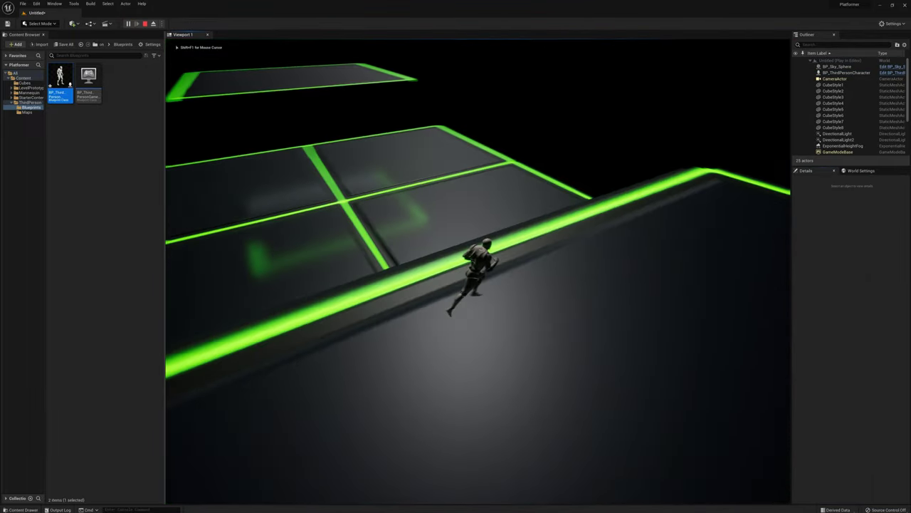
pyautogui.press('space')
pyautogui.press('a')
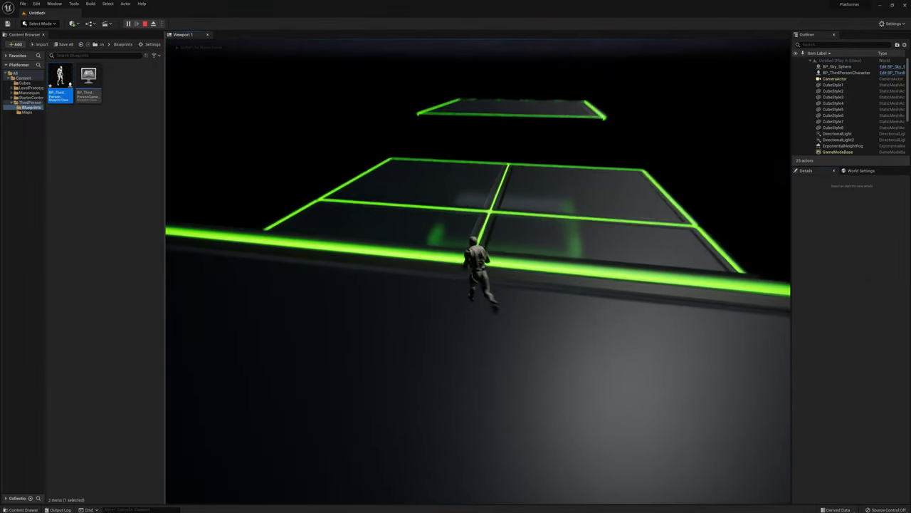
pyautogui.press('w')
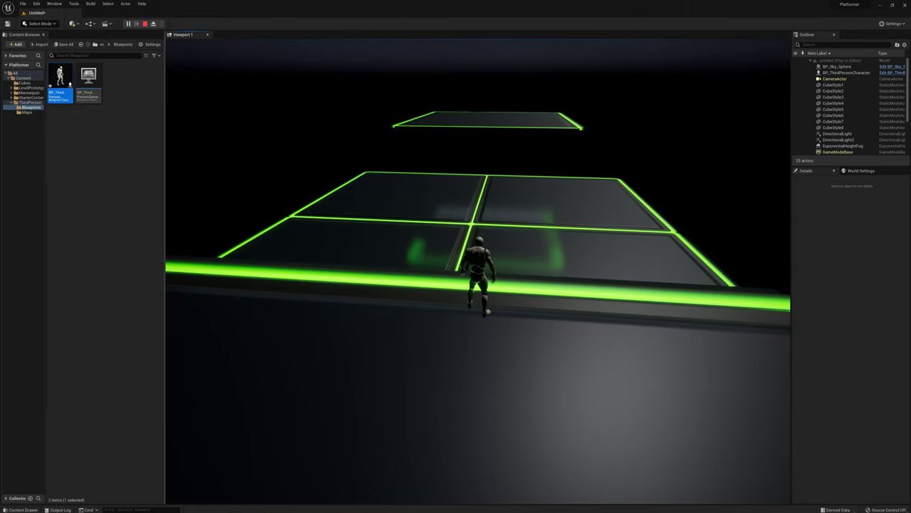
pyautogui.press('Escape')
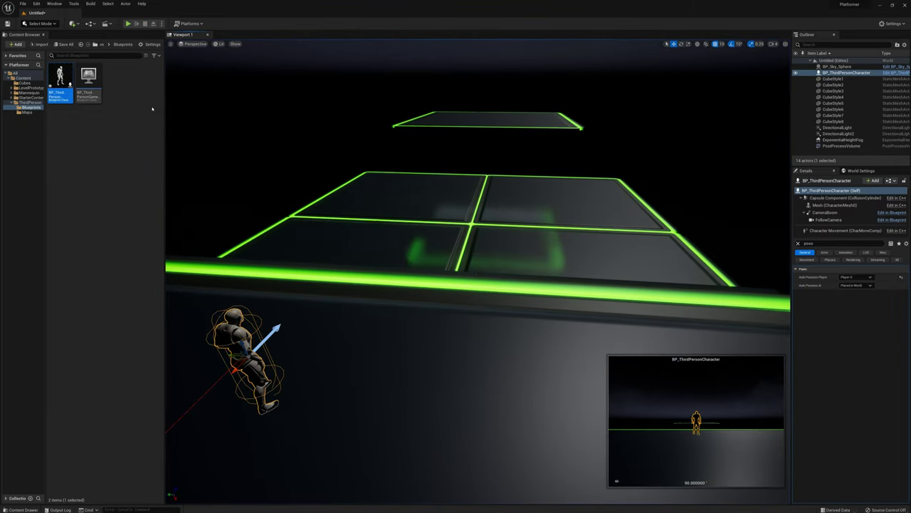
# Create an Actor Blueprint class named Spring_Platform in the Content folder and open it docked beside the level editor
pyautogui.click(23, 78)
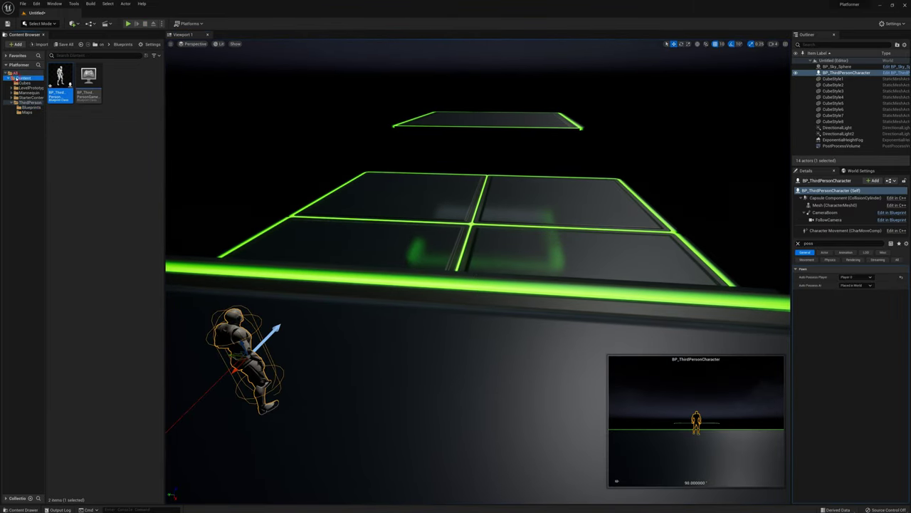
pyautogui.rightClick(95, 121)
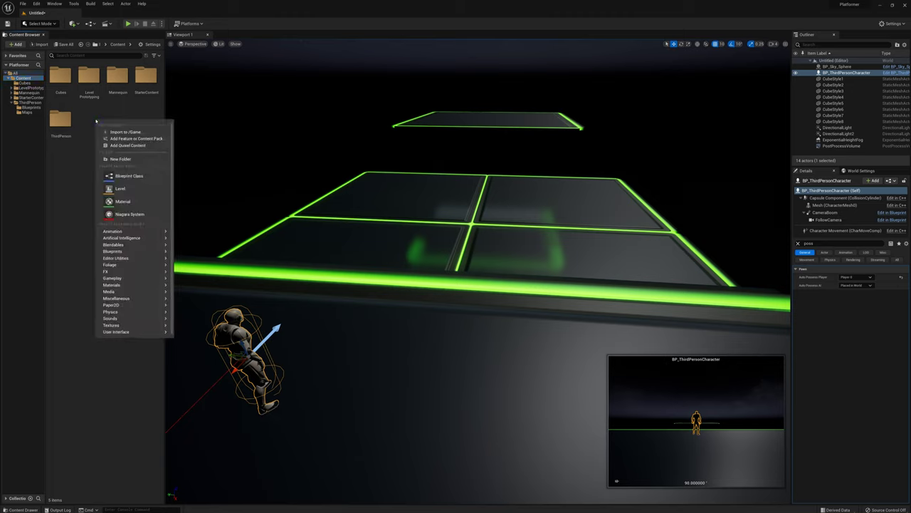
pyautogui.click(125, 175)
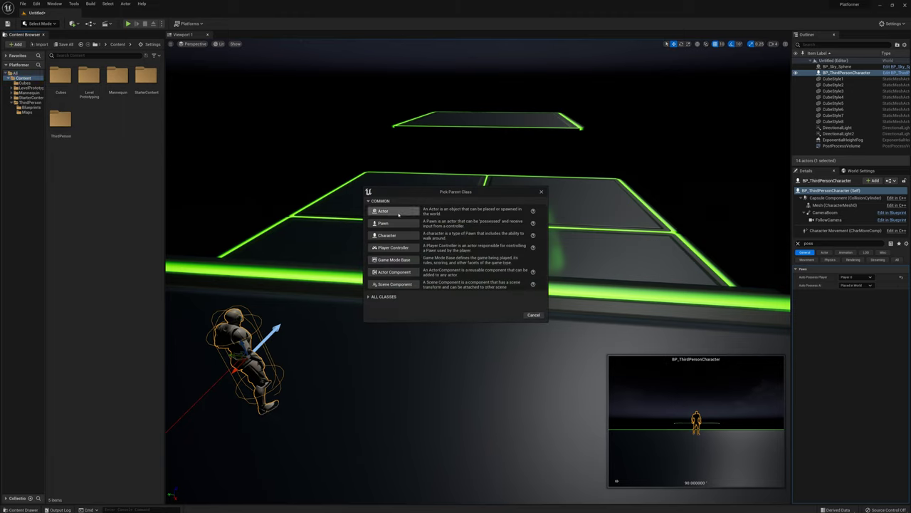
pyautogui.click(397, 211)
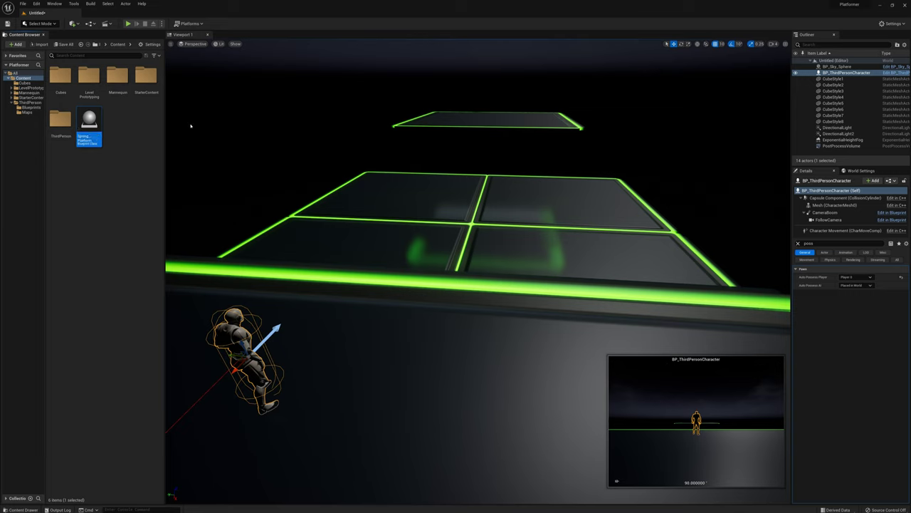
pyautogui.moveTo(400, 203); pyautogui.dragTo(108, 14)
# Add a Static Mesh component named Platform to the Spring_Platform blueprint
pyautogui.click(15, 43)
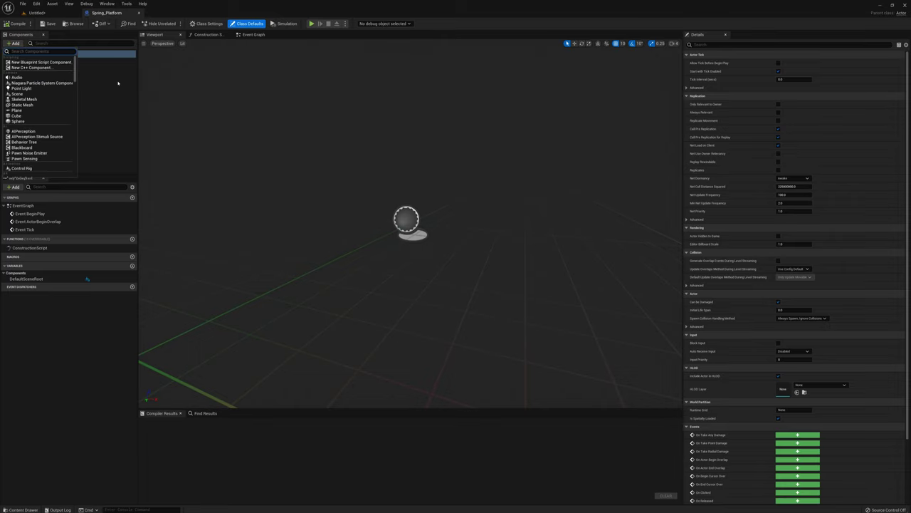
pyautogui.write('static')
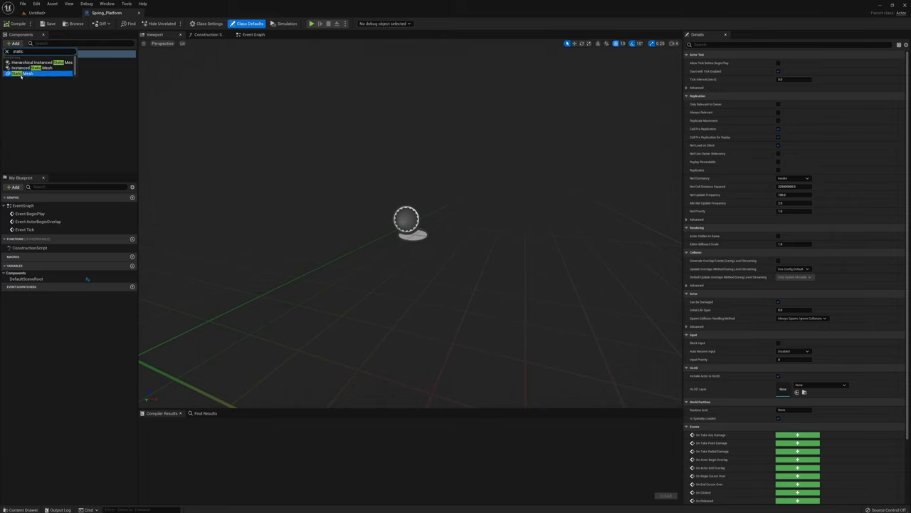
pyautogui.click(22, 73)
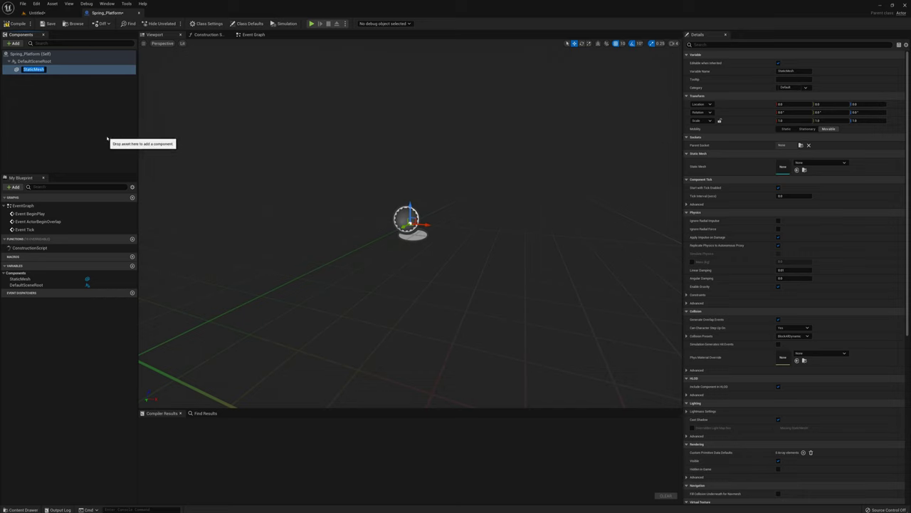
pyautogui.press('Return')
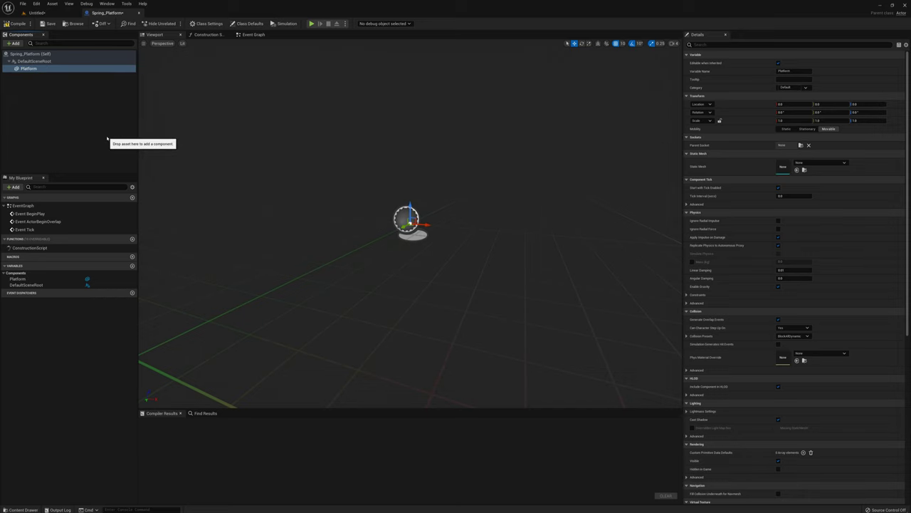
# Assign the CubeStyle2 static mesh to the Platform component
pyautogui.click(815, 163)
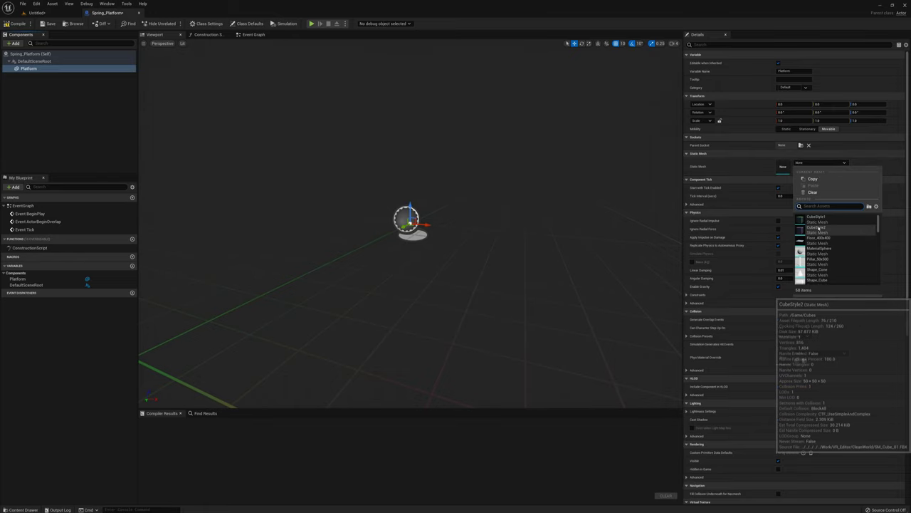
pyautogui.click(818, 227)
pyautogui.moveTo(503, 159); pyautogui.dragTo(493, 305, button='right')
pyautogui.press('s')
pyautogui.press('w')
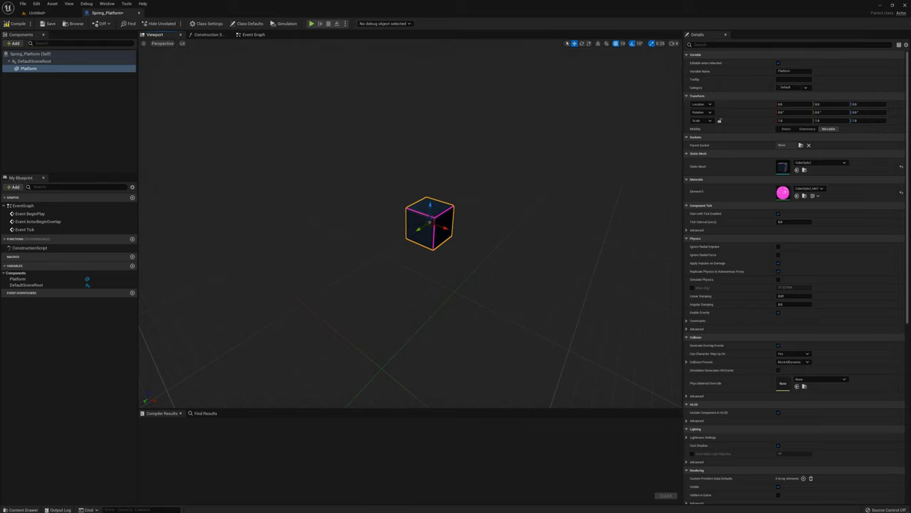
# Add a Sphere component as a child of Platform and lower it beneath the cube
pyautogui.click(14, 44)
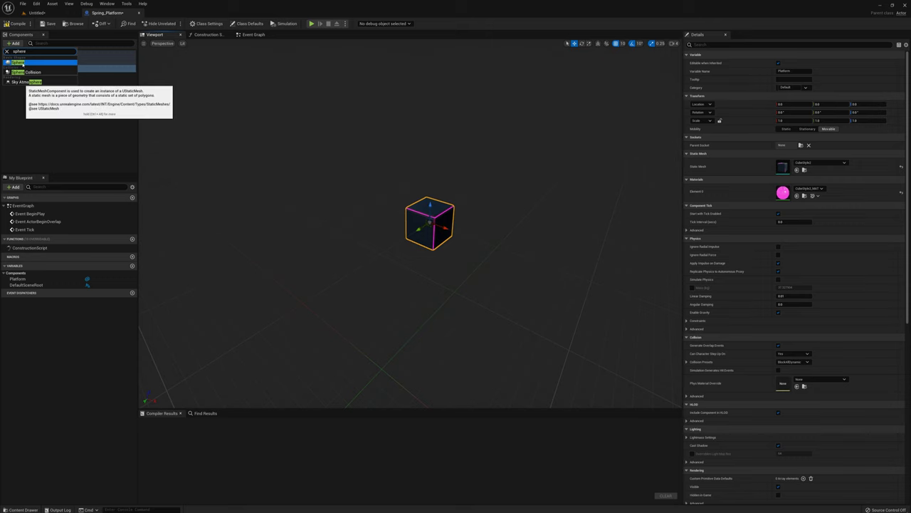
pyautogui.click(25, 66)
pyautogui.moveTo(430, 206); pyautogui.dragTo(431, 236)
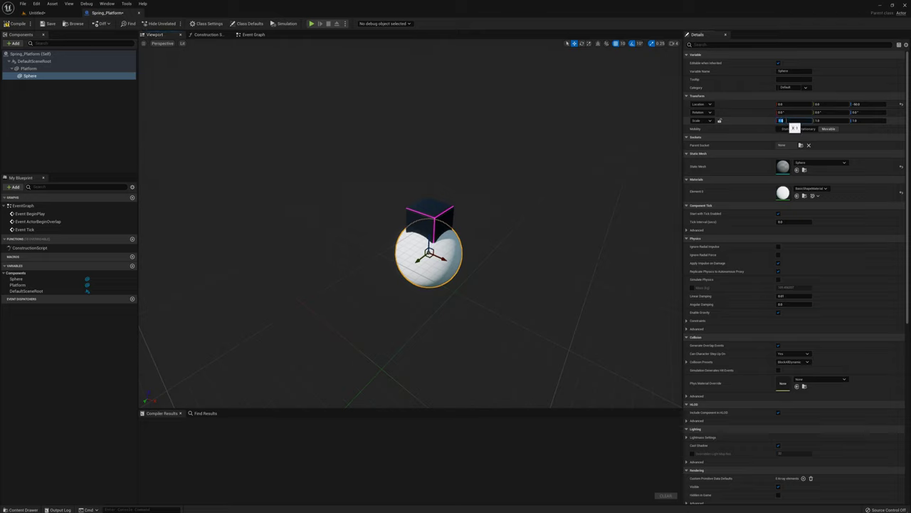
# Scale the Sphere component to 0.1 on the X, Y and Z axes
pyautogui.click(786, 120)
pyautogui.write('.1')
pyautogui.press('Tab')
pyautogui.write('0.1')
pyautogui.press('Tab')
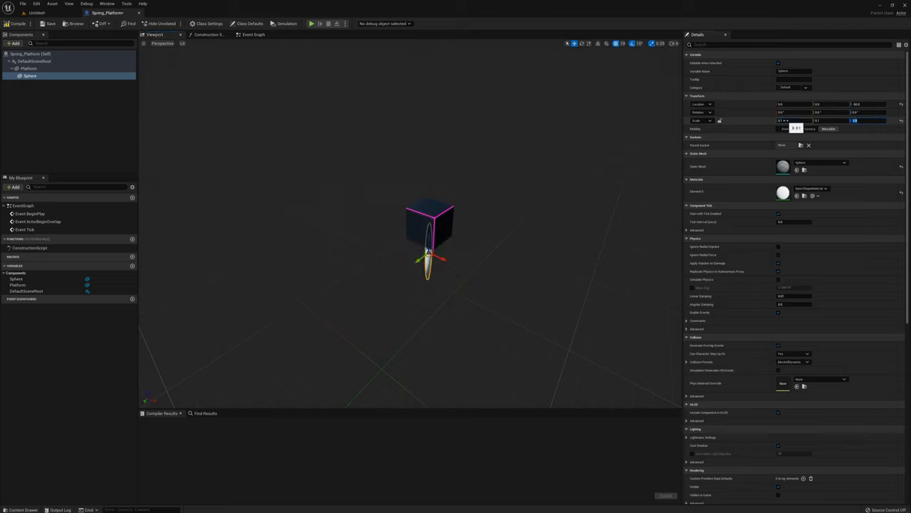
pyautogui.write('.1')
pyautogui.press('Return')
pyautogui.moveTo(547, 253); pyautogui.dragTo(456, 278, button='right')
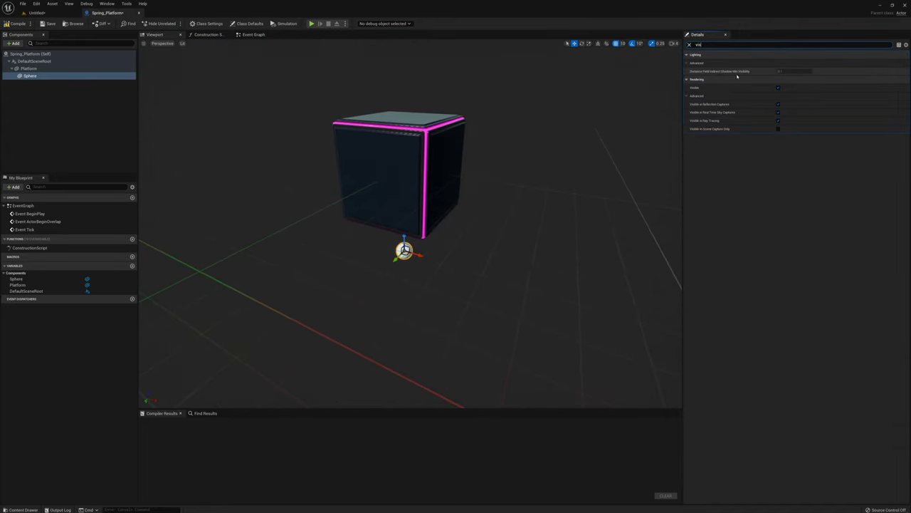
# Turn off the Sphere's Visible option and set its collision preset to OverlapAll
pyautogui.click(778, 89)
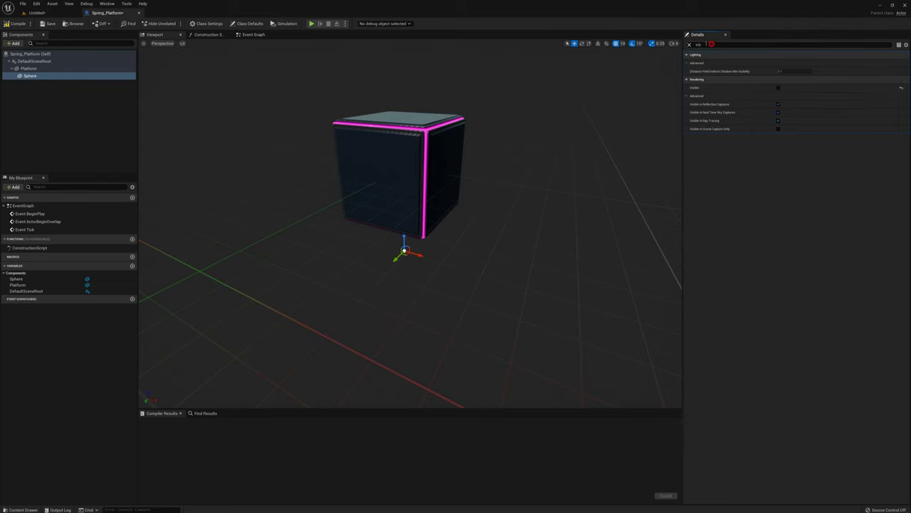
pyautogui.write('coll')
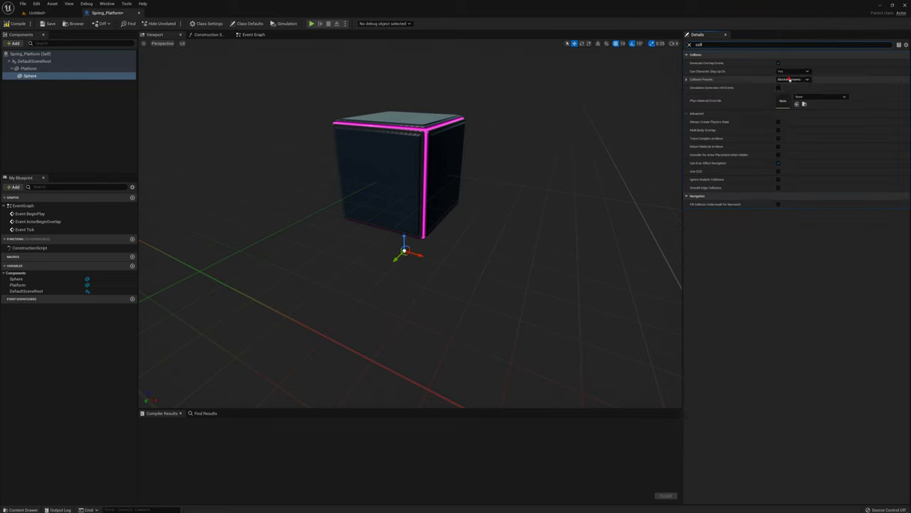
pyautogui.click(789, 80)
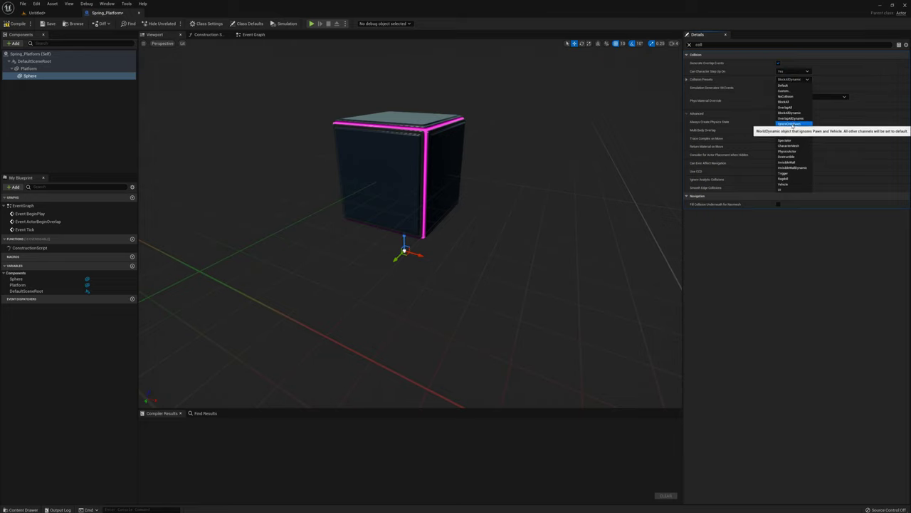
pyautogui.click(792, 108)
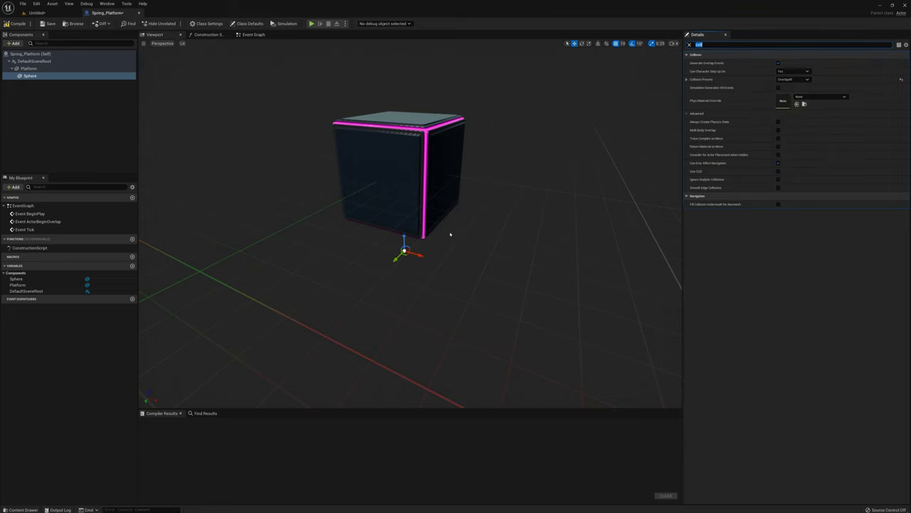
# Enable Simulate Physics on the Platform cube component
pyautogui.press('s')
pyautogui.moveTo(431, 210)
pyautogui.mouseDown(button='right')
pyautogui.moveTo(450, 212)
pyautogui.moveTo(432, 210)
pyautogui.mouseUp(button='right')
pyautogui.press('w')
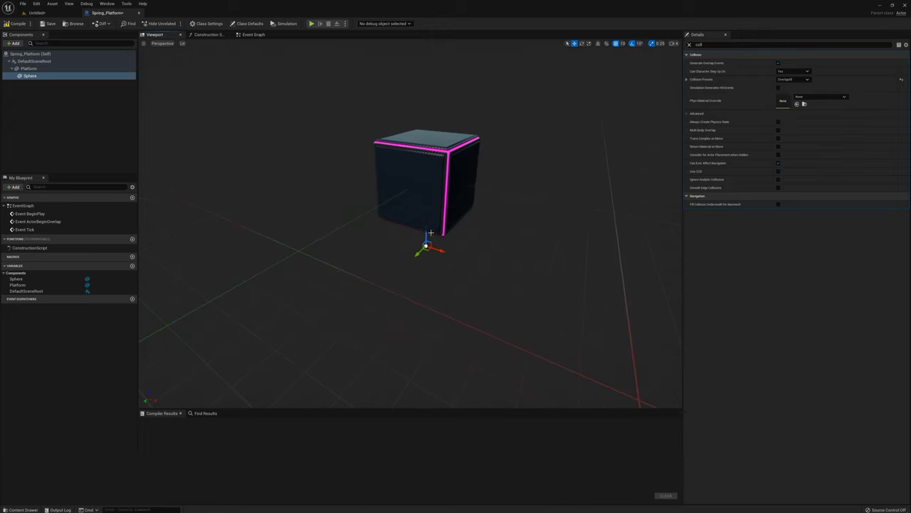
pyautogui.click(425, 186)
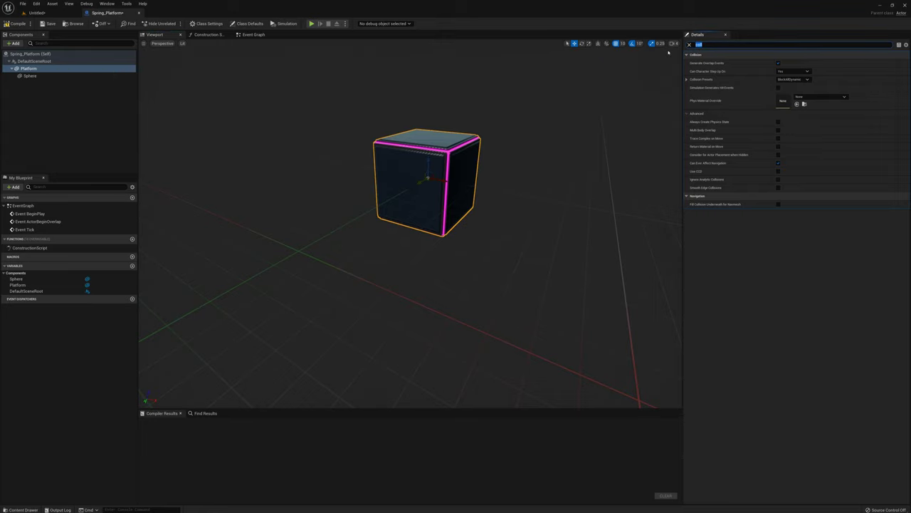
pyautogui.write('simul')
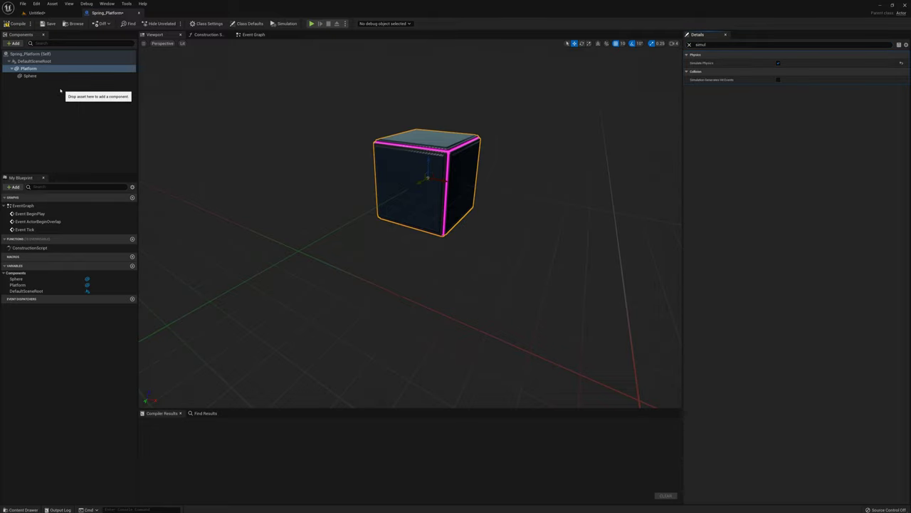
# Reparent the Sphere component from Platform directly to DefaultSceneRoot
pyautogui.click(30, 61)
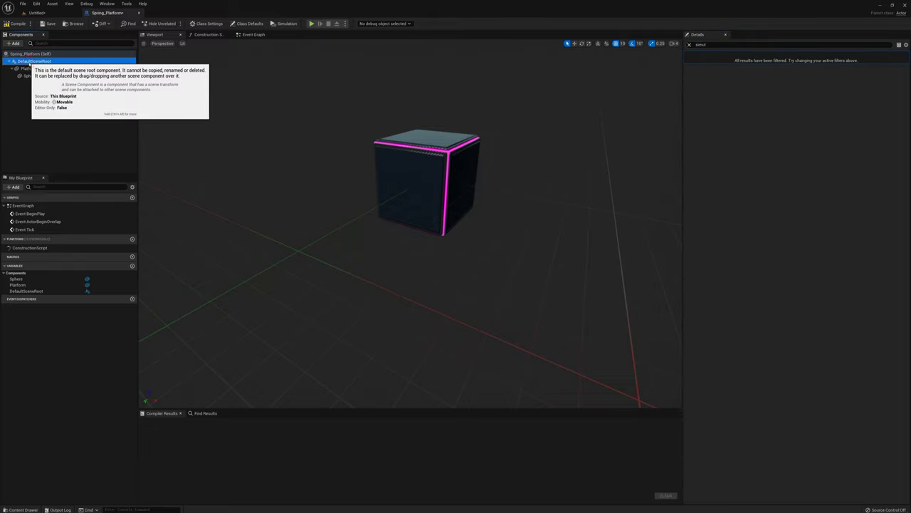
pyautogui.click(28, 76)
pyautogui.moveTo(28, 76); pyautogui.dragTo(29, 64)
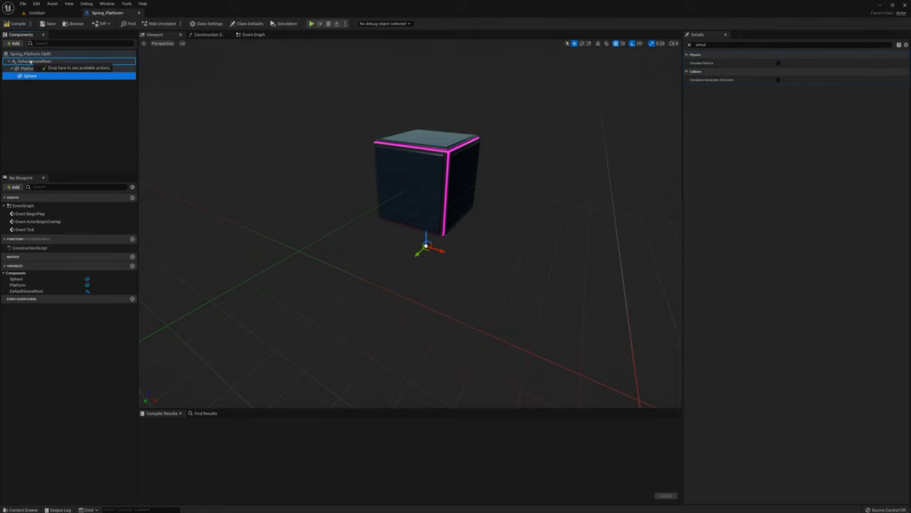
pyautogui.click(31, 70)
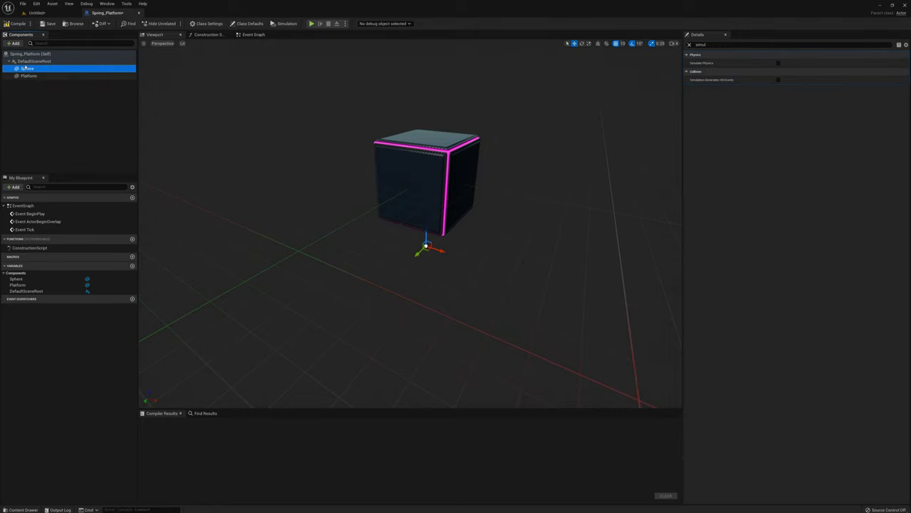
# Add a Physics Constraint component under DefaultSceneRoot, keeping its default name
pyautogui.click(28, 63)
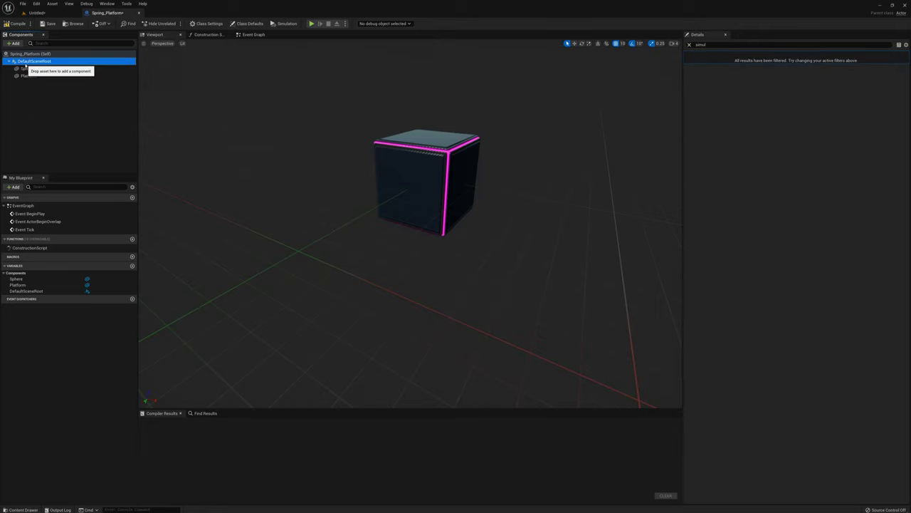
pyautogui.click(14, 43)
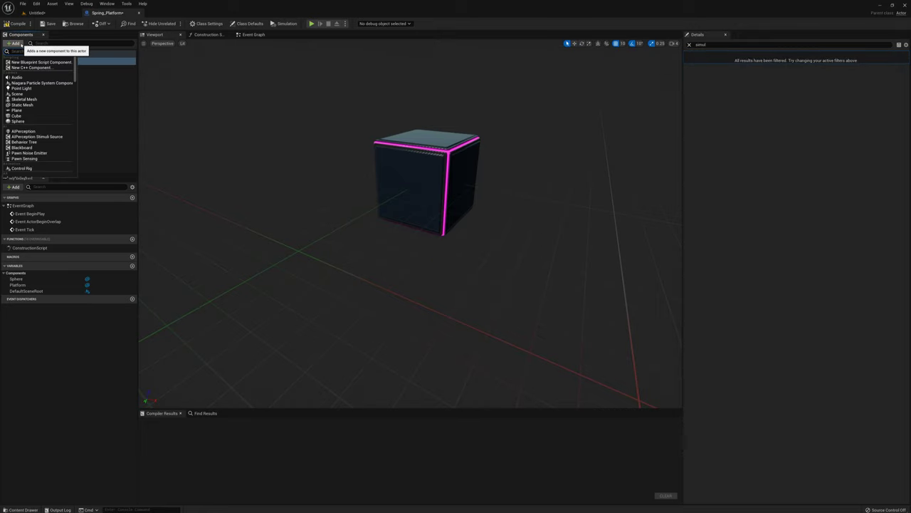
pyautogui.write('constr')
pyautogui.click(49, 64)
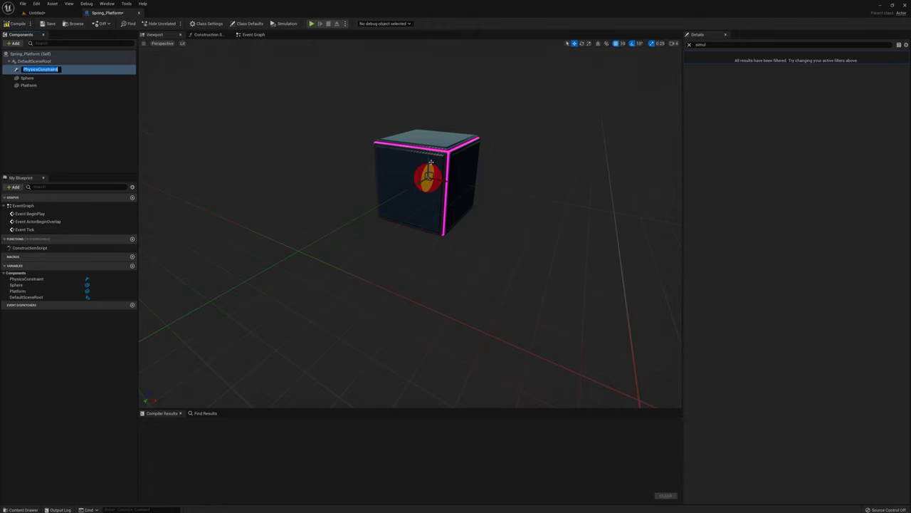
pyautogui.click(429, 155)
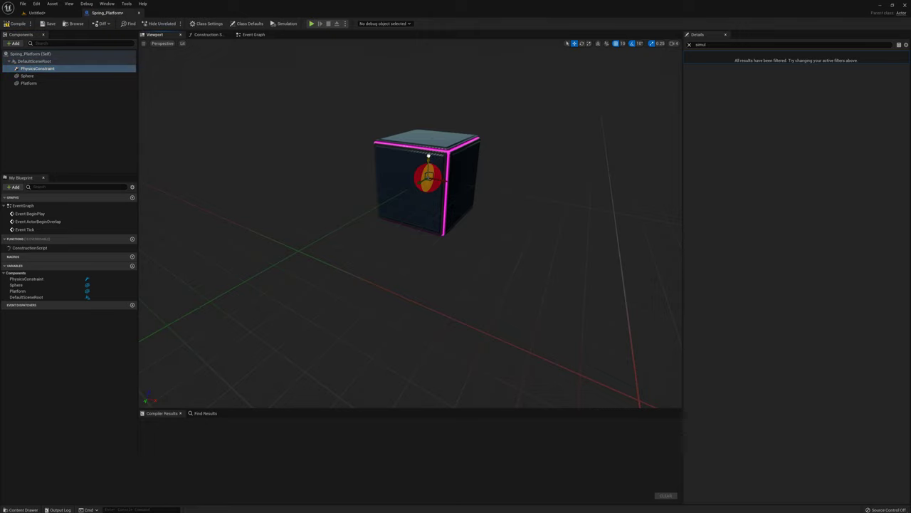